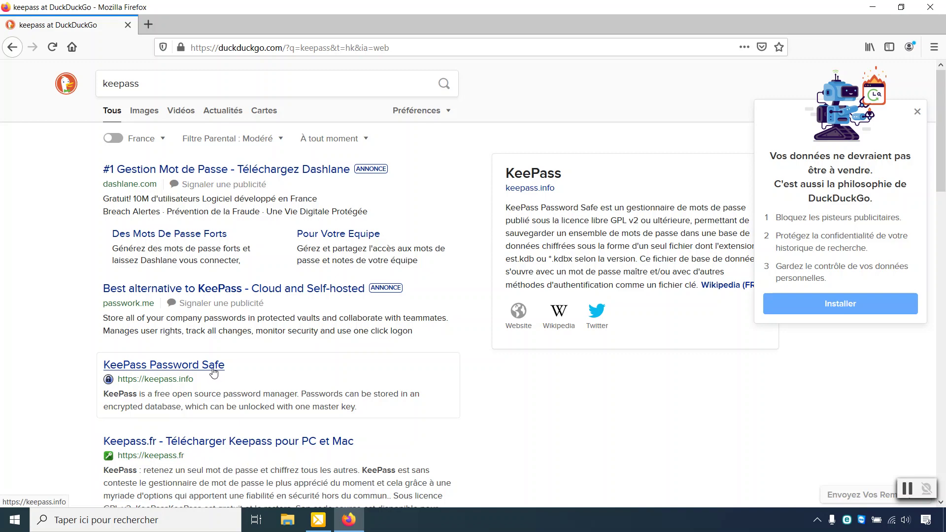
Step: Download KeePass-2.45-Setup.exe from keepass.info via SourceForge, declining tracking consent, then close that tab
left_click(214, 366)
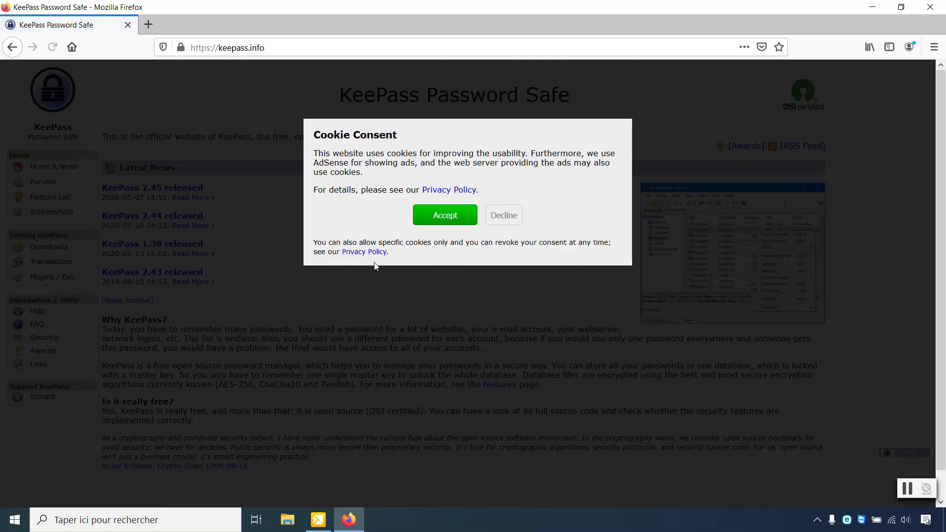
left_click(430, 222)
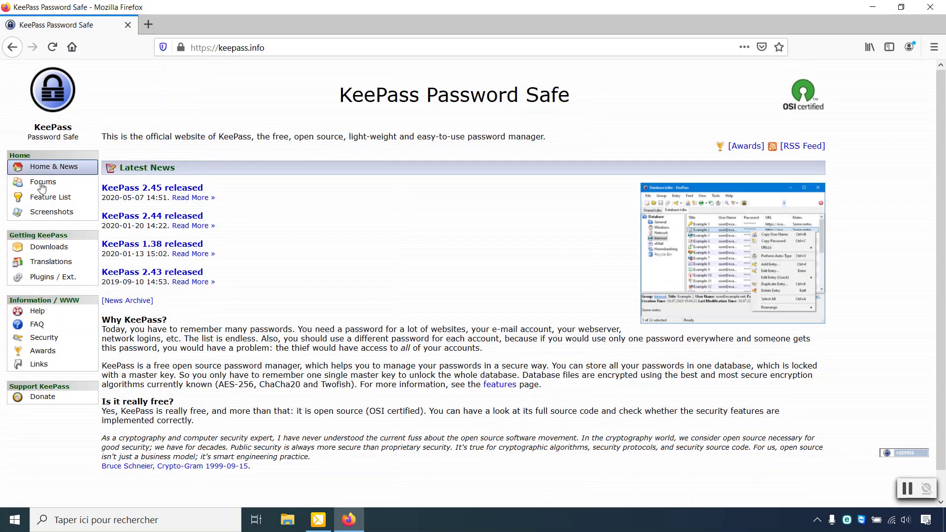
left_click(43, 255)
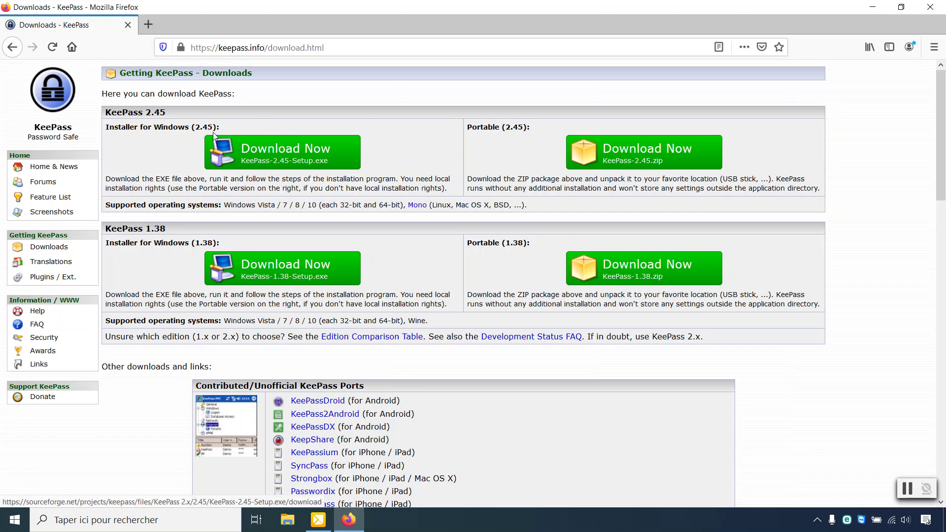
left_click(276, 153)
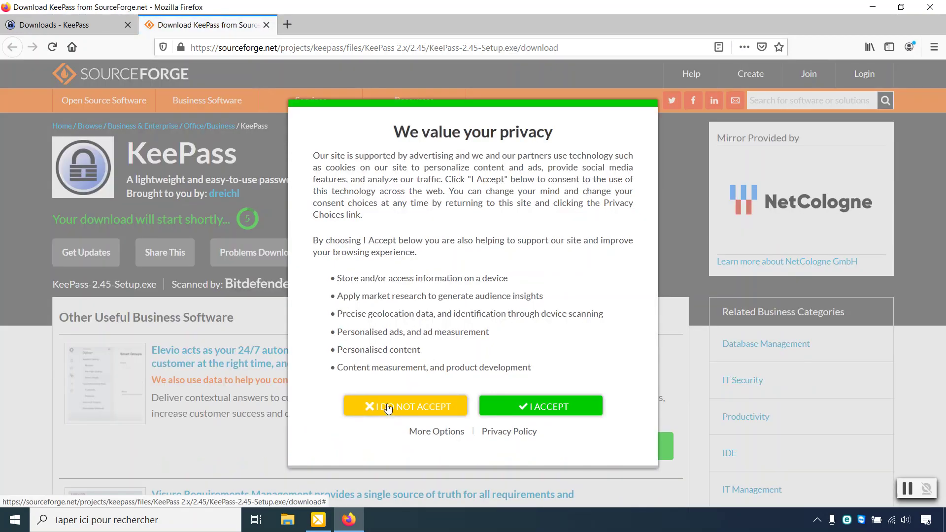
left_click(388, 408)
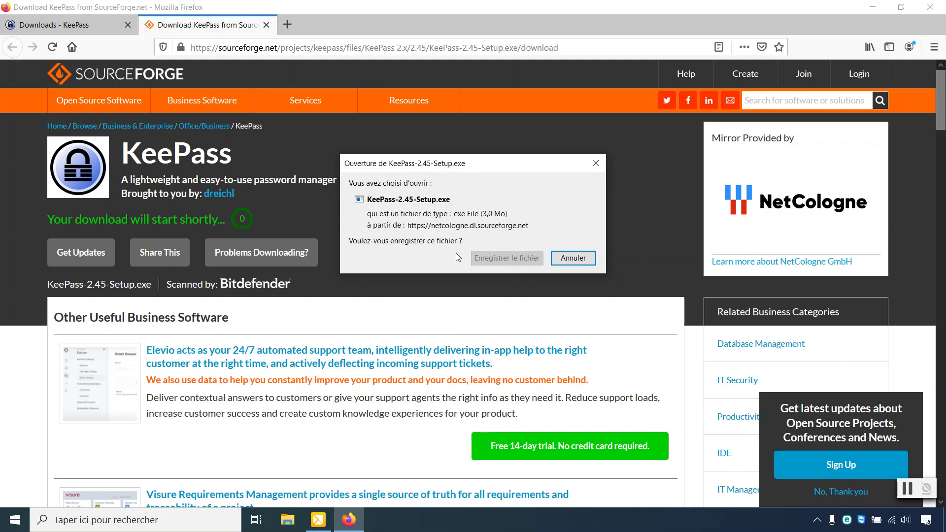
left_click(485, 259)
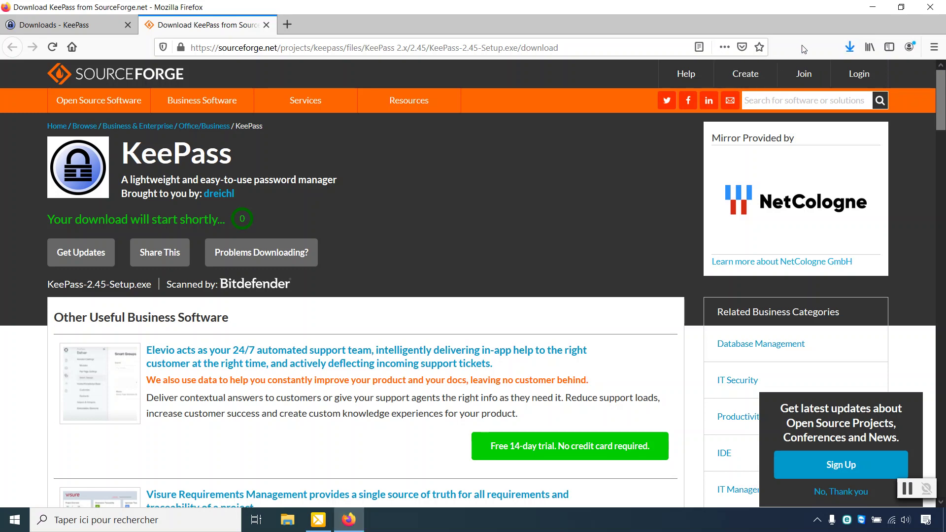
left_click(264, 23)
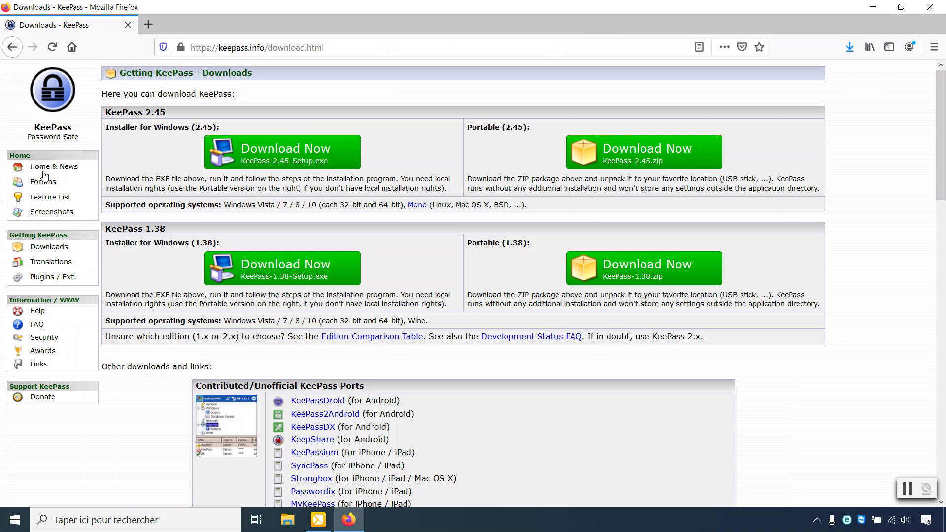
Step: Save the French [2.45+] translation zip from the Translations page and show the downloads list
left_click(49, 266)
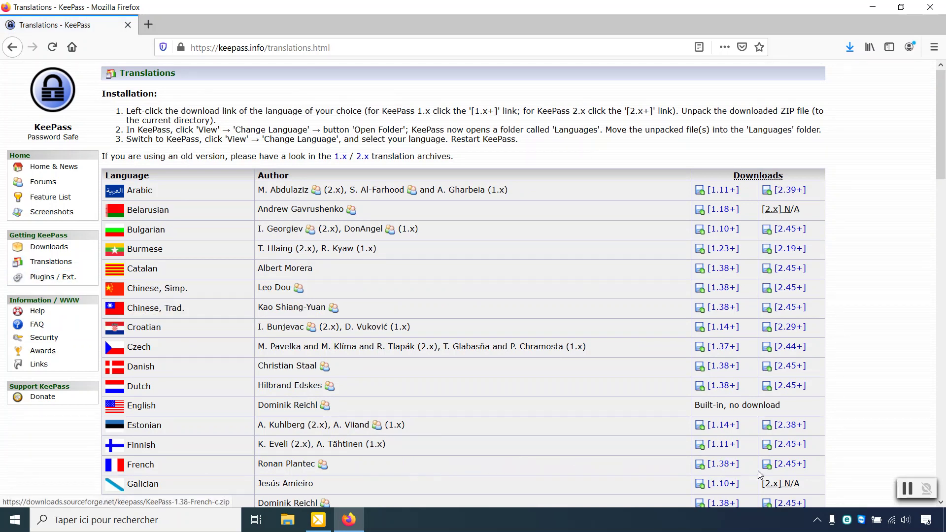
left_click(790, 464)
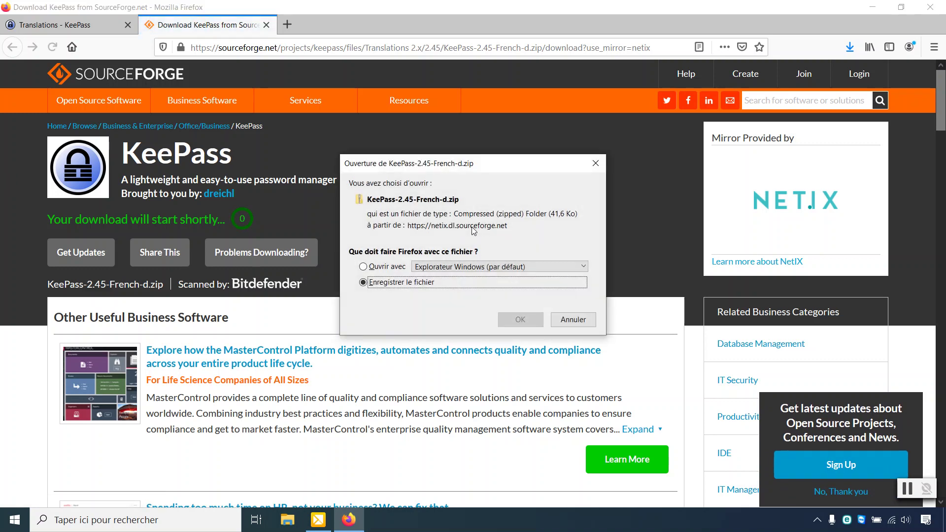
left_click(518, 321)
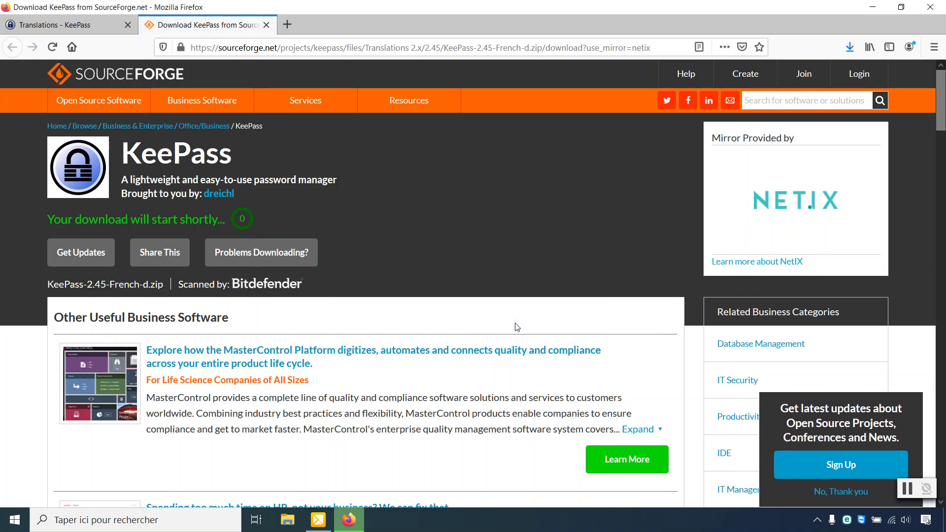
left_click(849, 47)
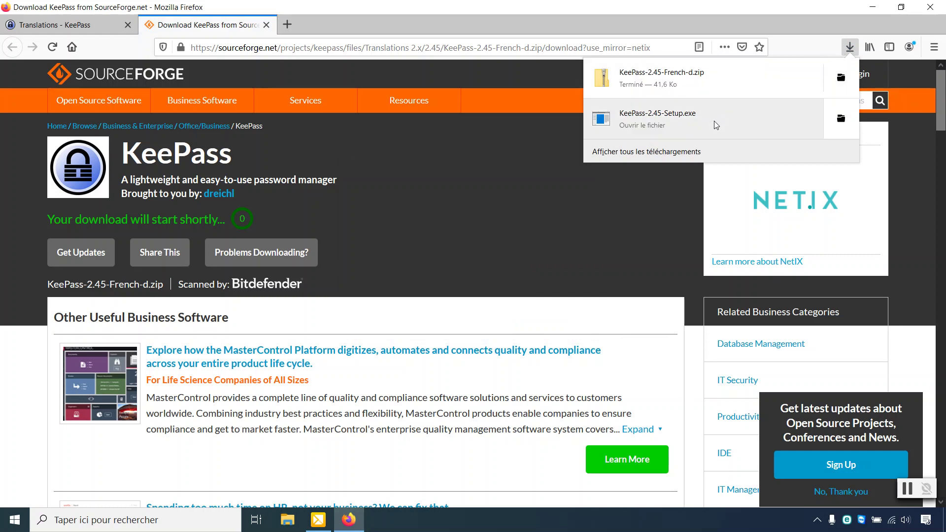
Step: Run the KeePass 2.45 installer in Français, accept the licence, keep default folder and components
left_click(679, 119)
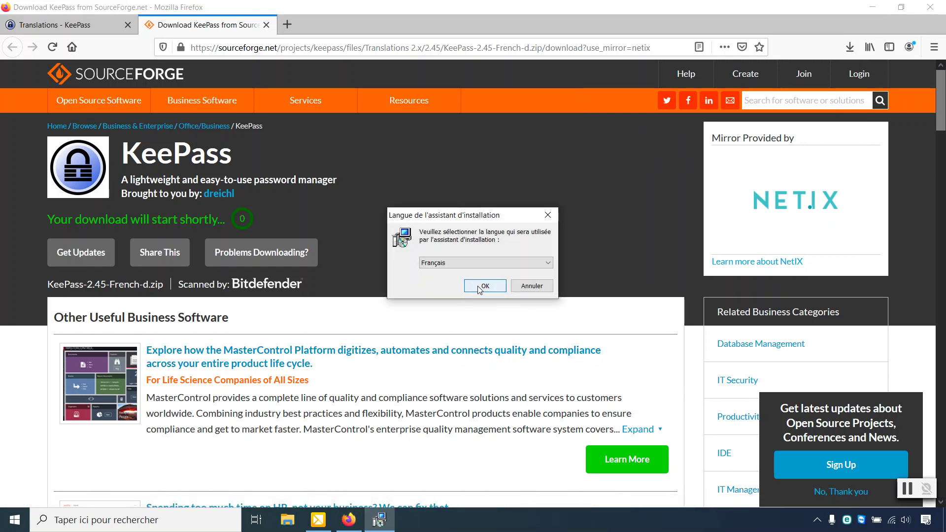
left_click(479, 288)
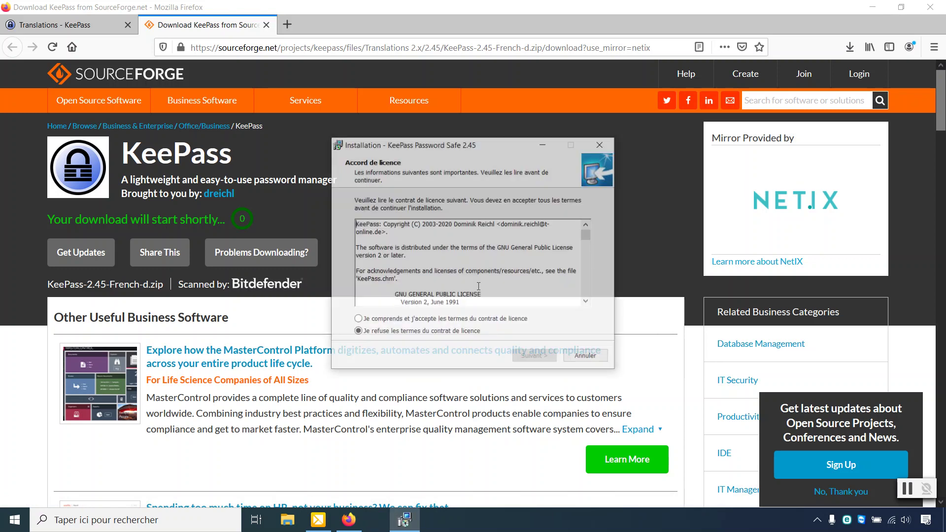
left_click(498, 319)
left_click(537, 358)
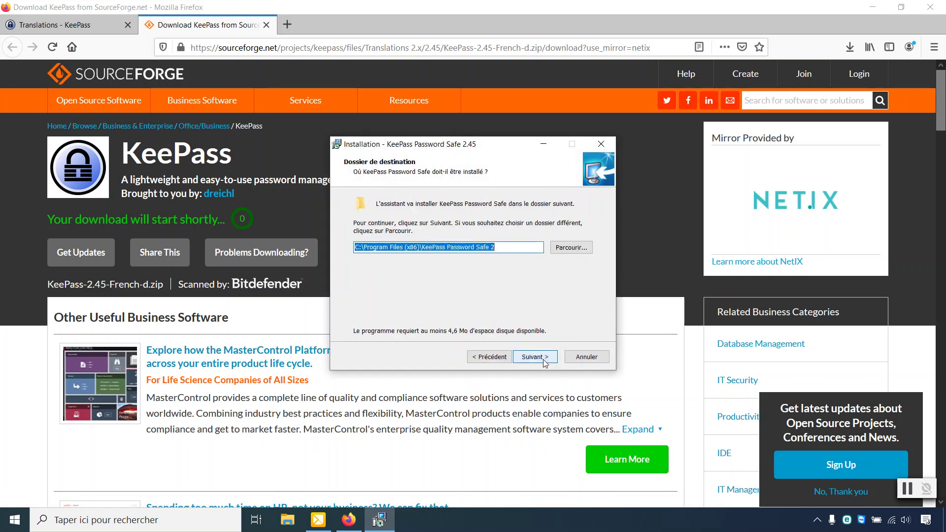
left_click(541, 358)
left_click(541, 358)
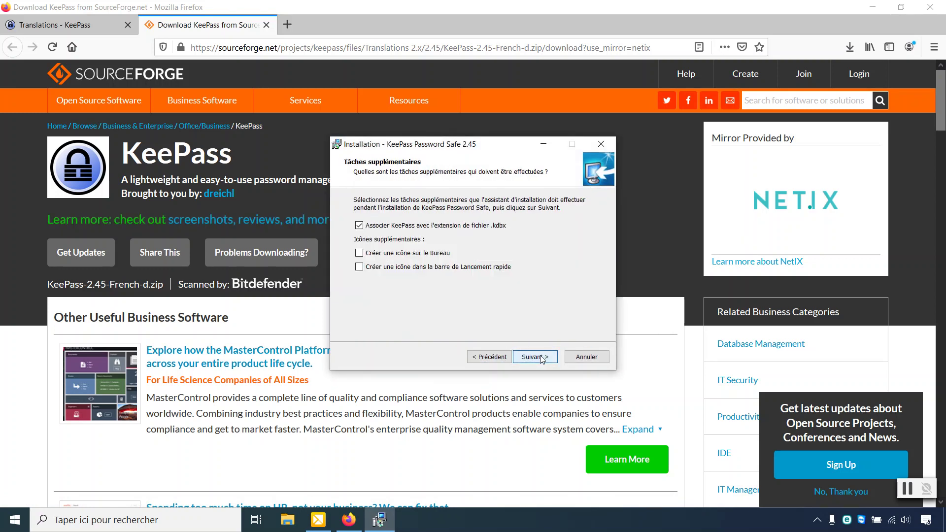
Step: Add a desktop shortcut, install KeePass, close Firefox, and skip launching KeePass afterwards
left_click(411, 253)
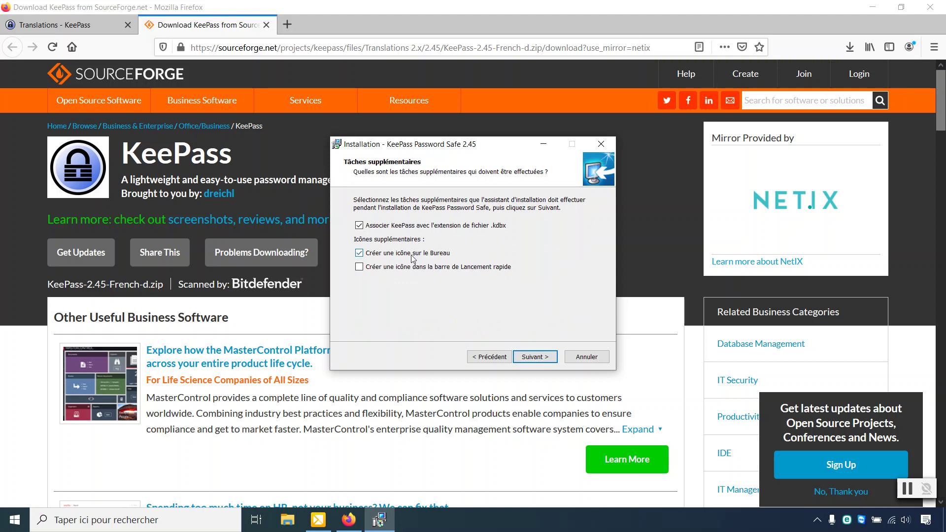
left_click(544, 358)
left_click(545, 358)
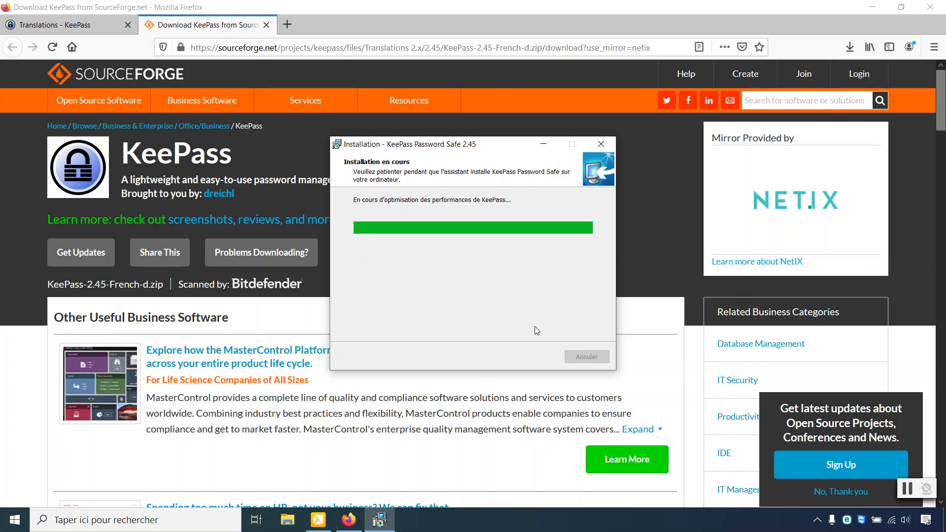
left_click(930, 9)
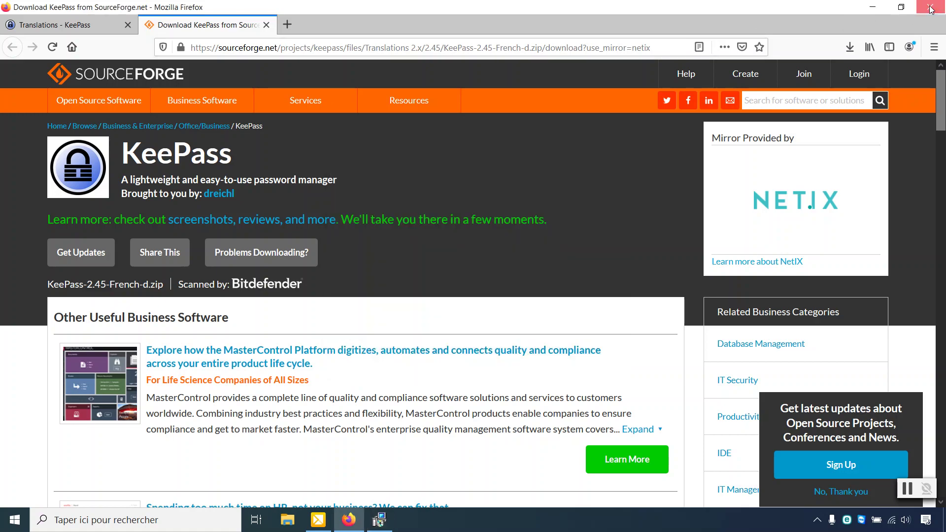
left_click(931, 9)
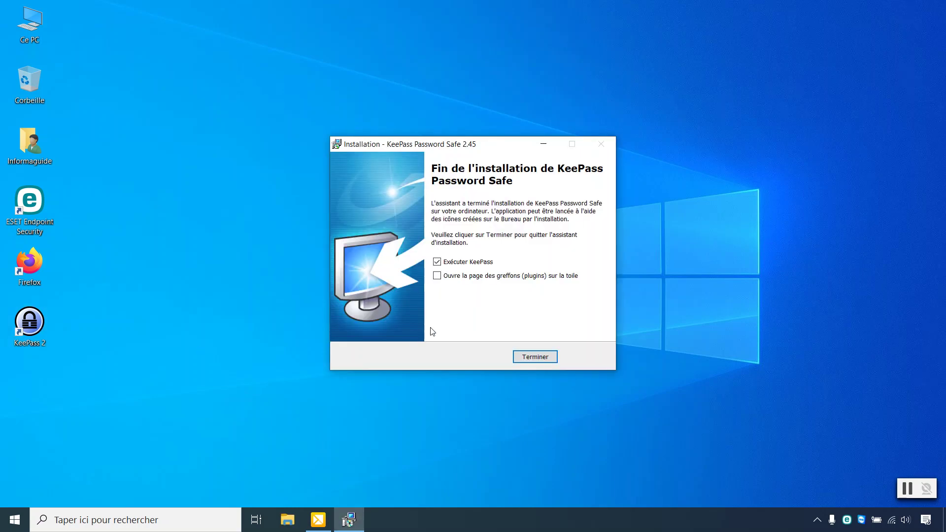
left_click(445, 265)
Step: Finish the installer and extract KeePass-2.45-French-d.zip in Téléchargements to its suggested folder
left_click(535, 357)
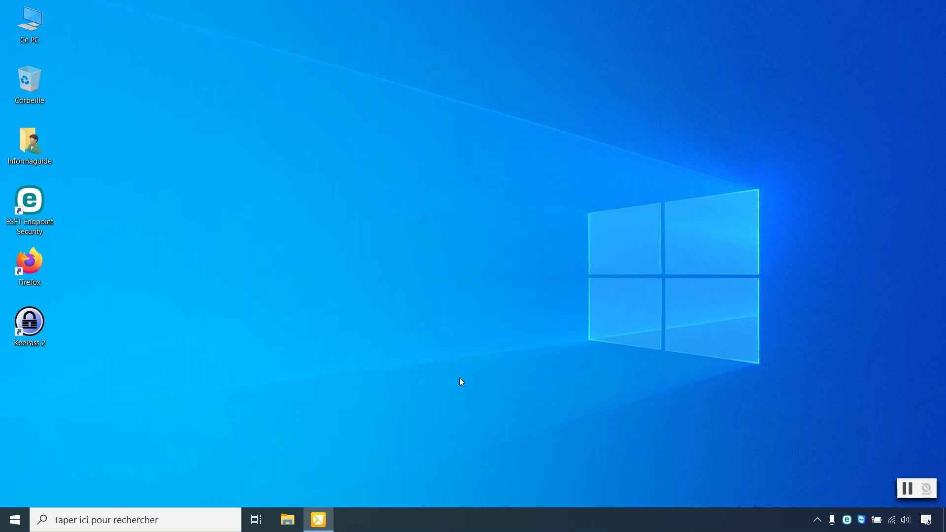
double_click(27, 142)
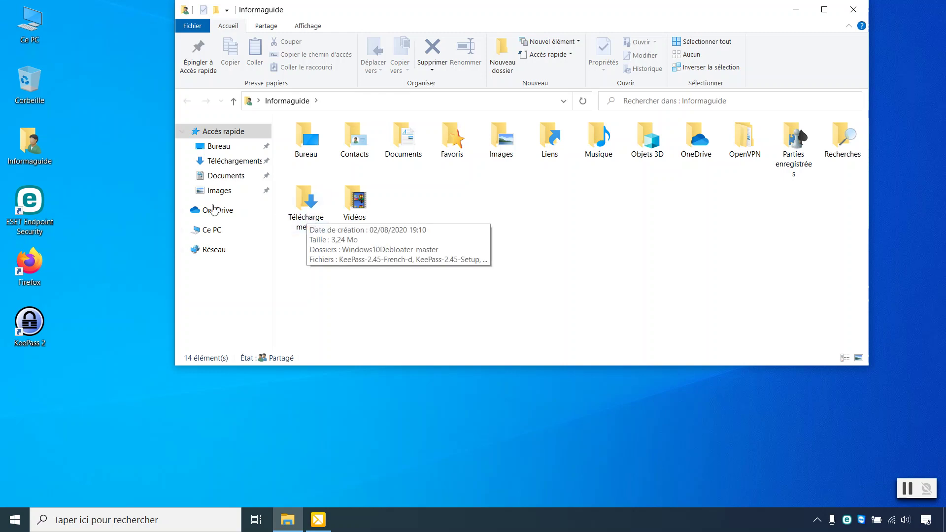
double_click(306, 205)
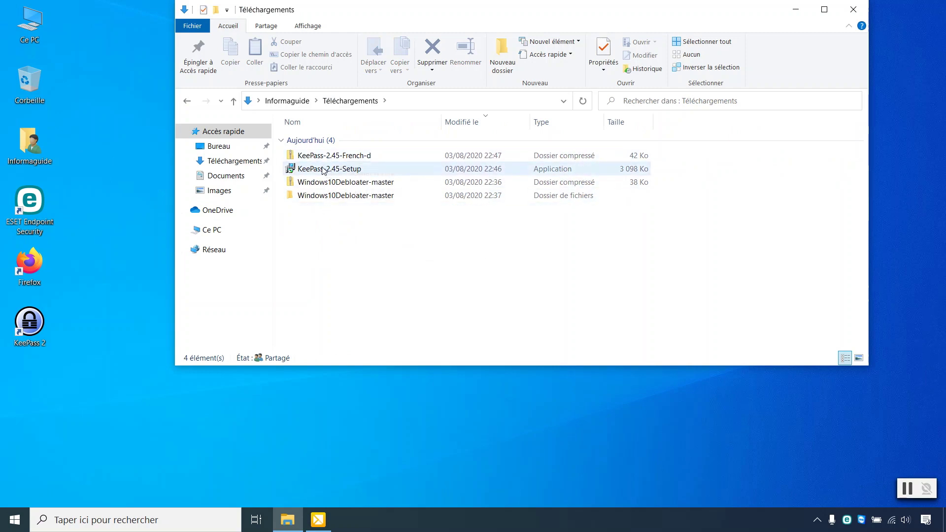
left_click(324, 157)
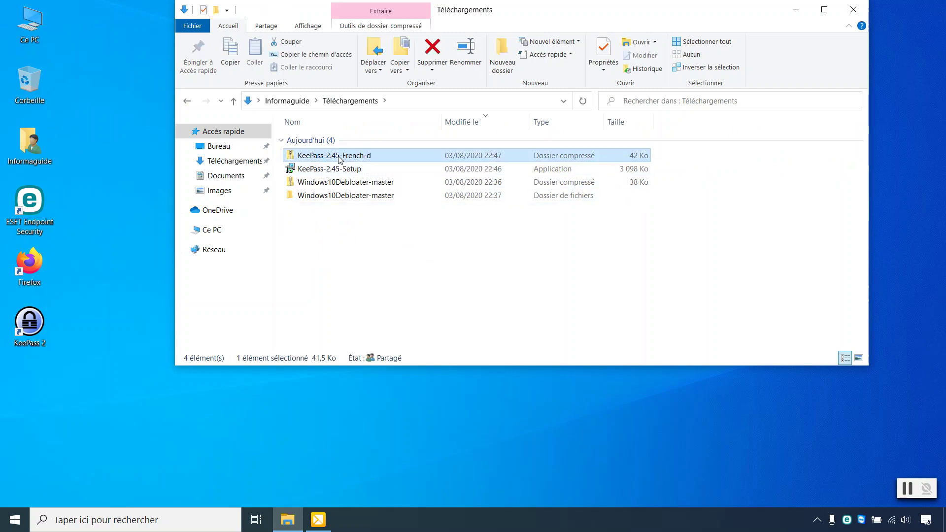
double_click(390, 161)
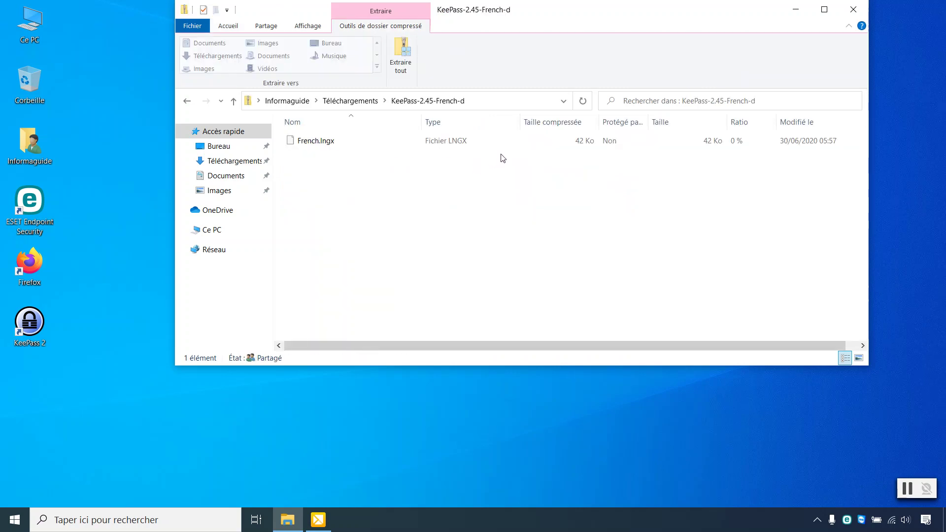
left_click(404, 53)
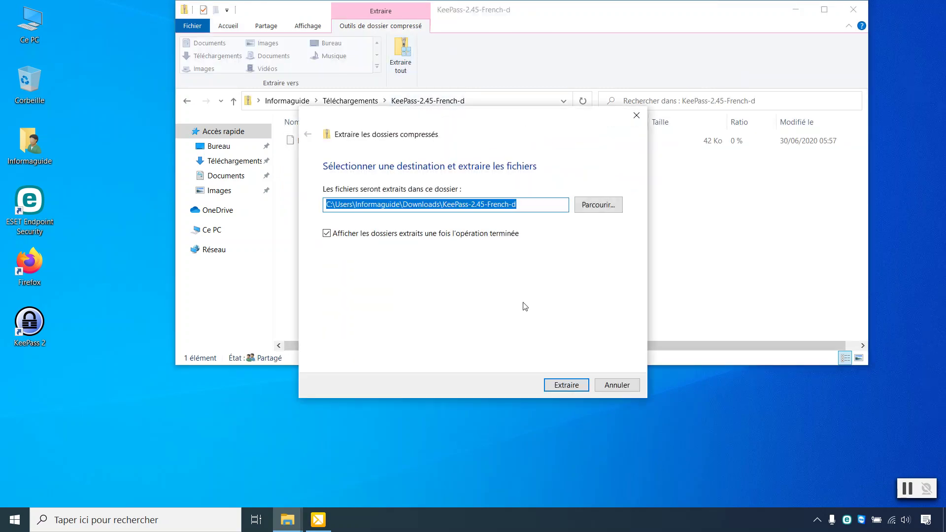
left_click(580, 387)
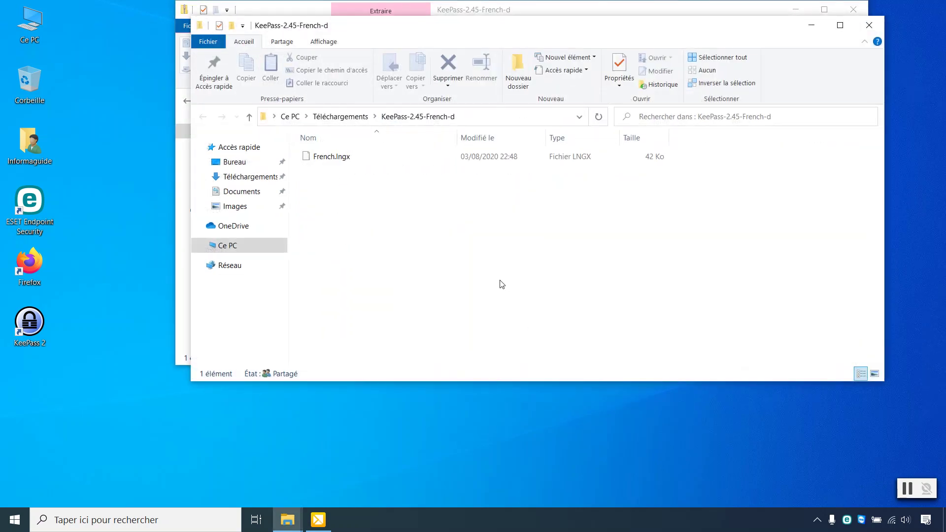
Step: Copy the French.lngx file to the clipboard
left_click(344, 157)
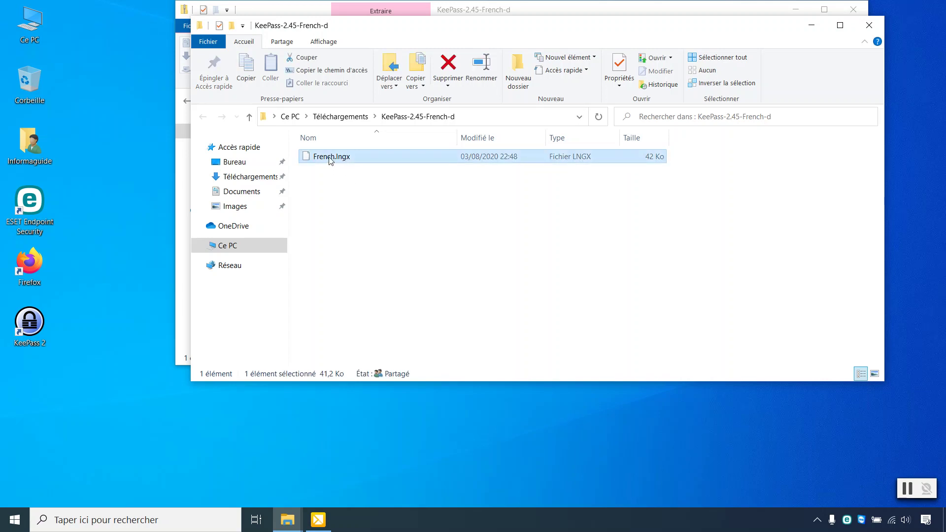
right_click(329, 157)
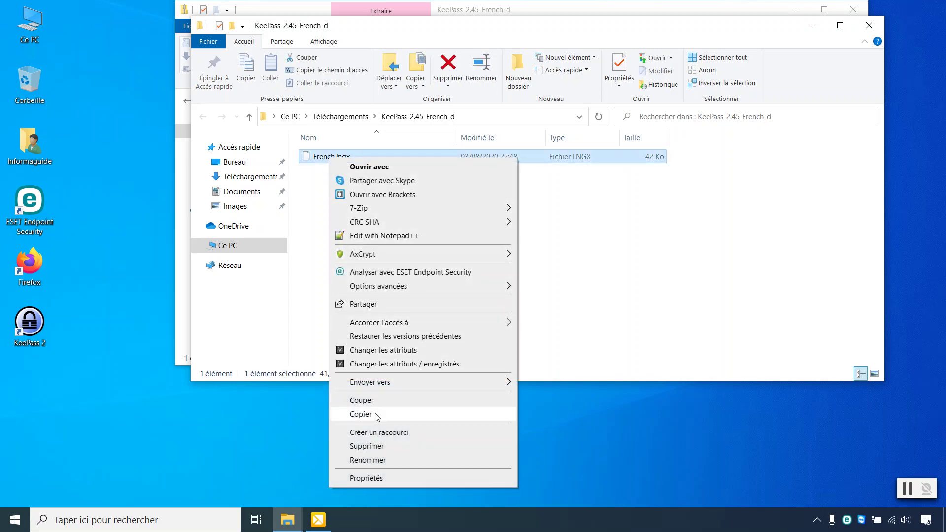
left_click(376, 415)
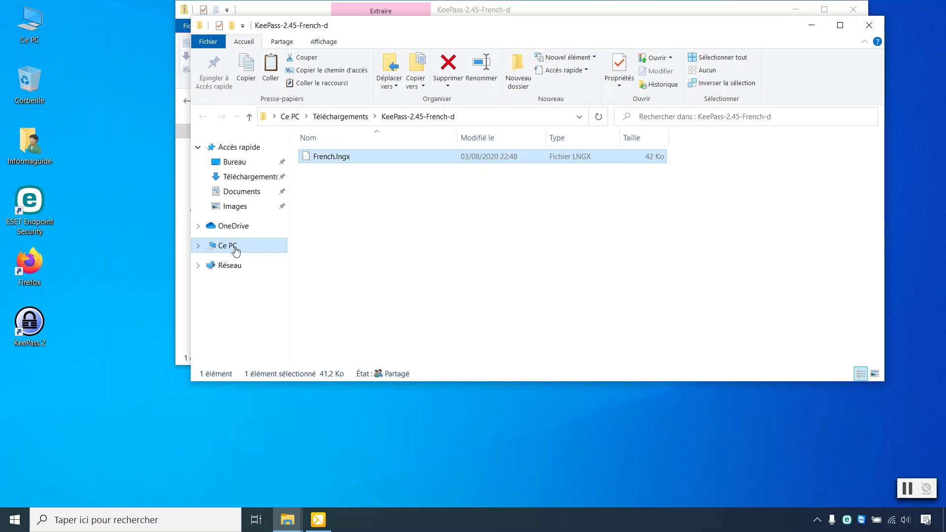
Step: Browse to Acer (C:) > Programmes (x86) > KeePass Password Safe 2 > Languages
left_click(232, 246)
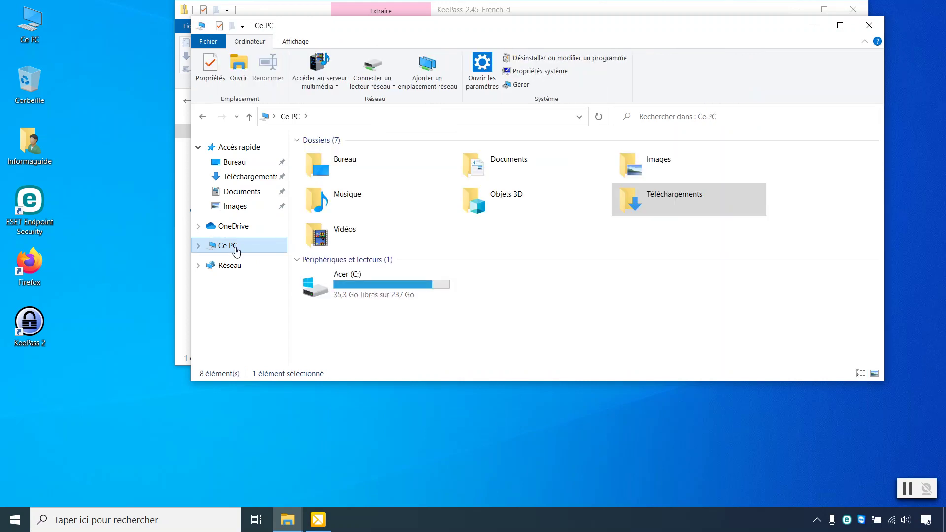
double_click(366, 280)
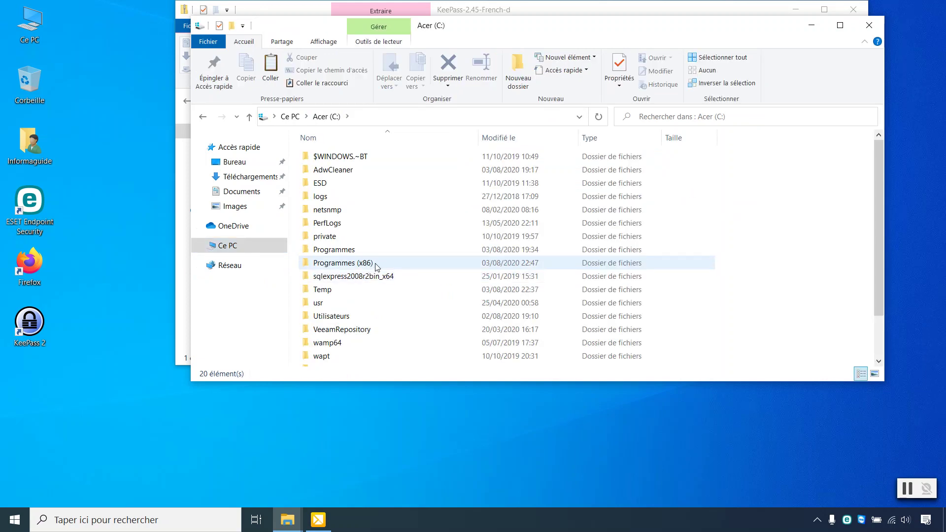
double_click(378, 267)
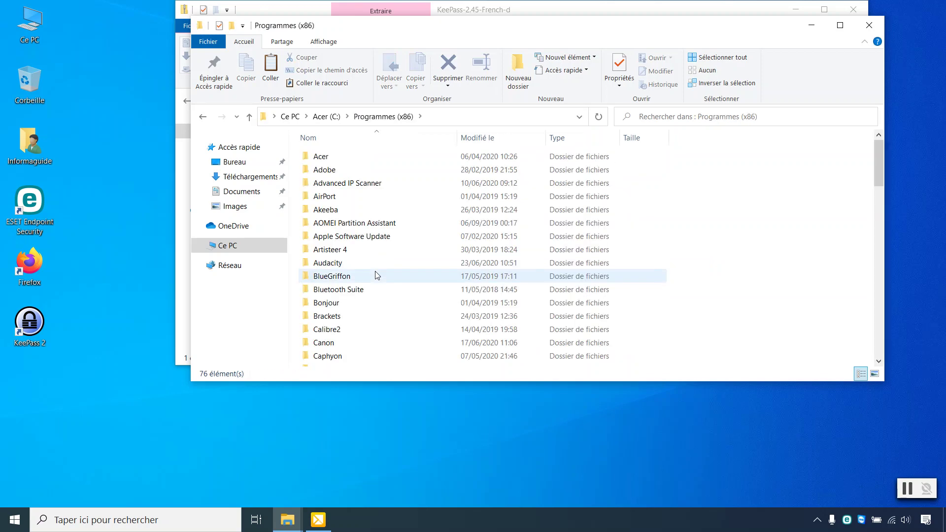
scroll(377, 275, "down", 6)
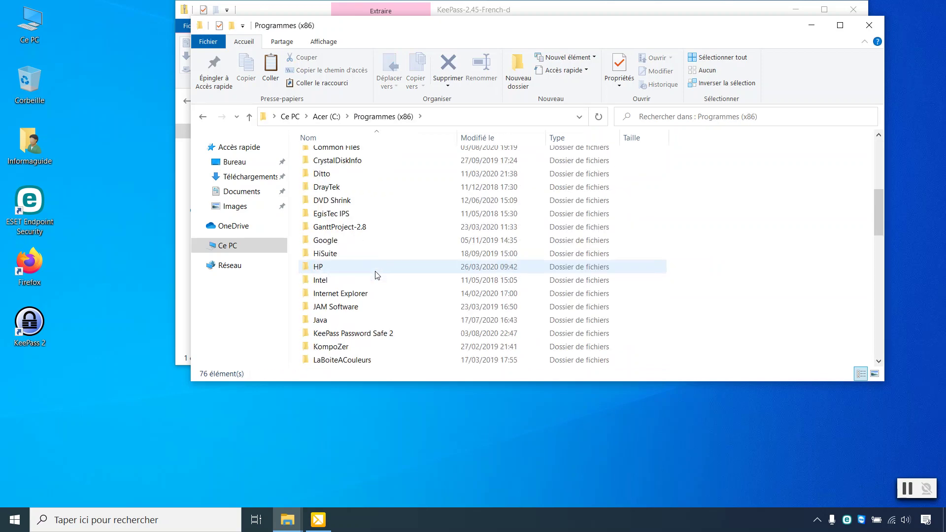
scroll(377, 275, "down", 1)
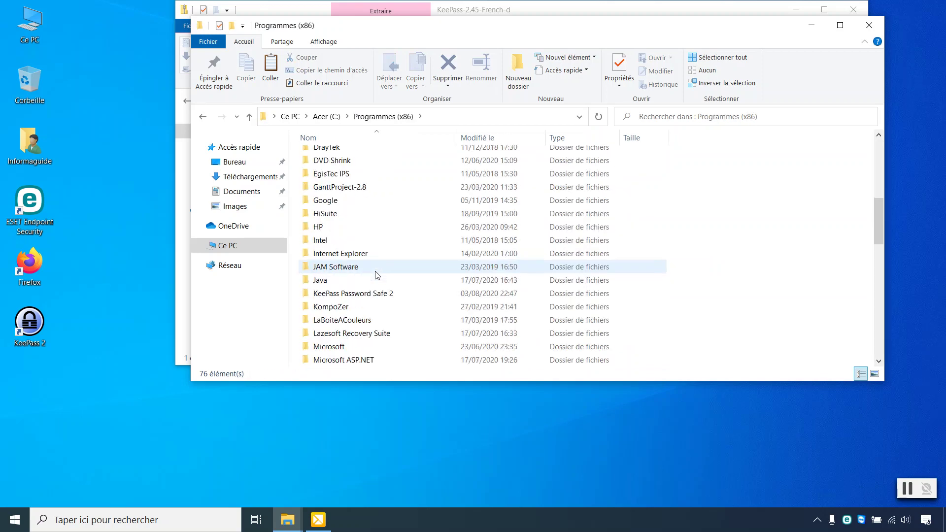
double_click(361, 295)
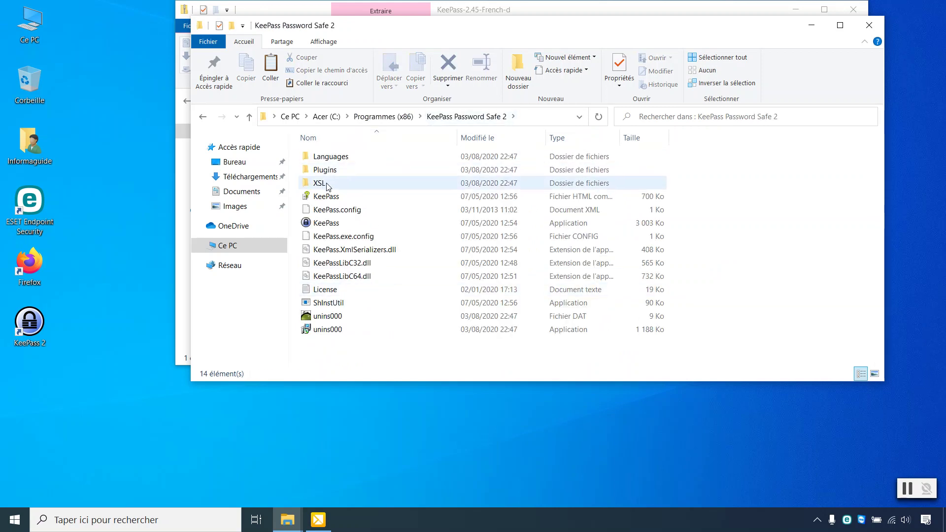
double_click(339, 160)
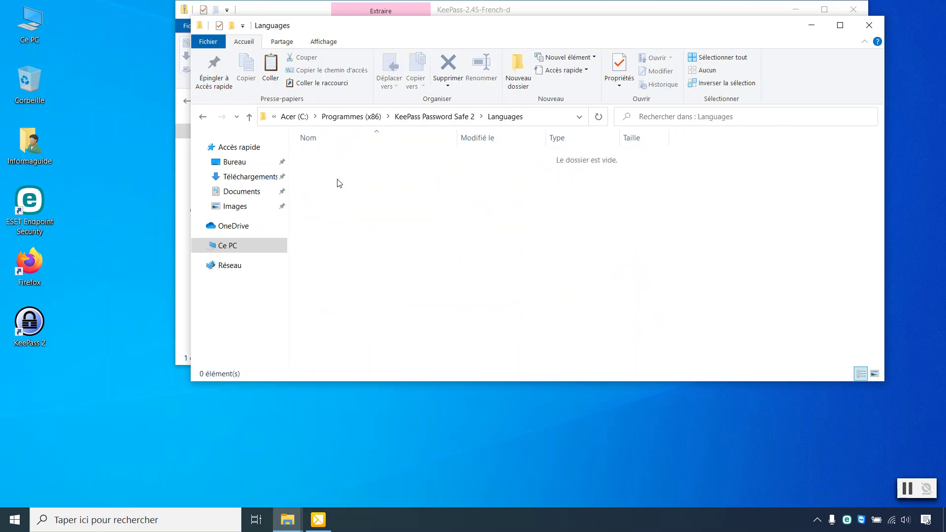
Step: Paste French.lngx there with administrator permission, then close both Explorer windows
right_click(407, 212)
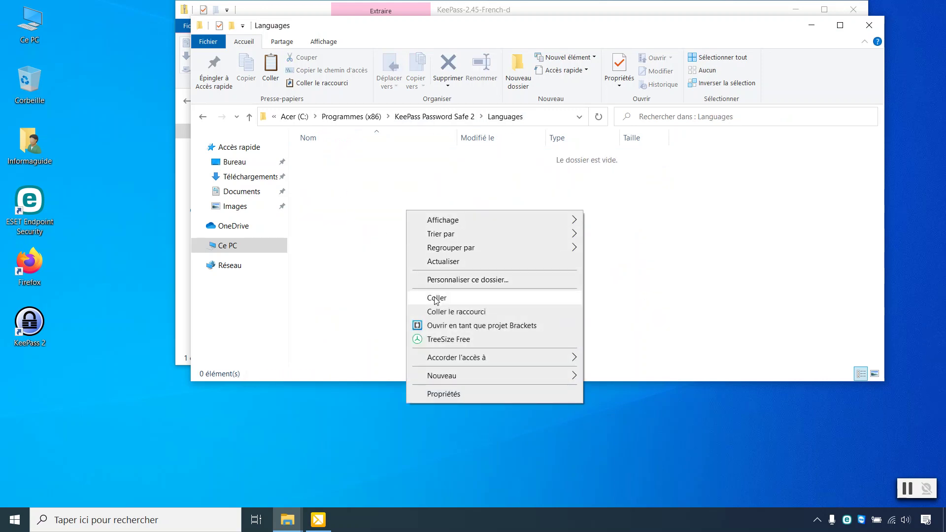
left_click(436, 298)
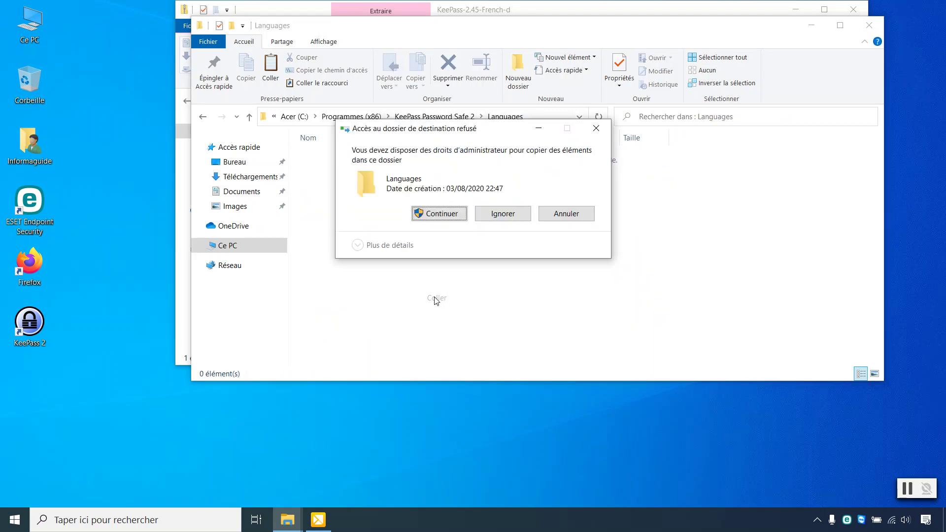
left_click(440, 215)
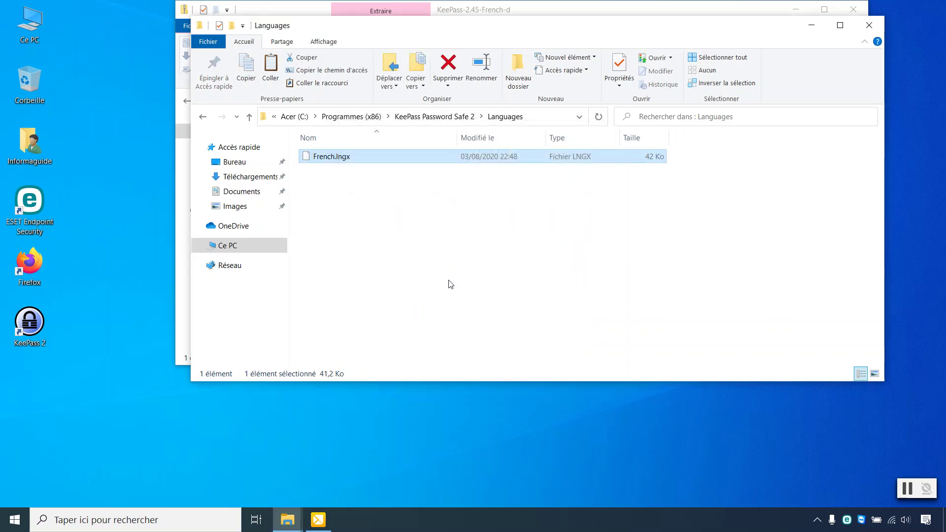
left_click(870, 25)
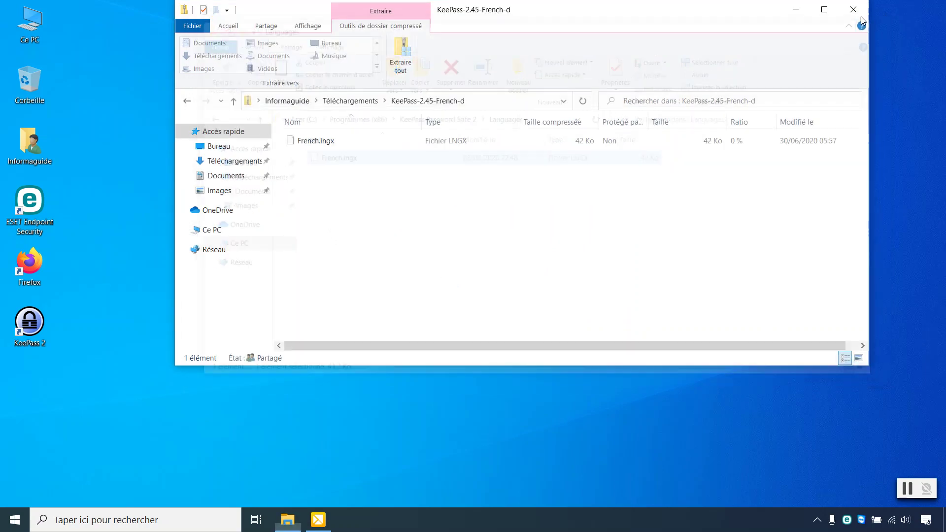
left_click(854, 10)
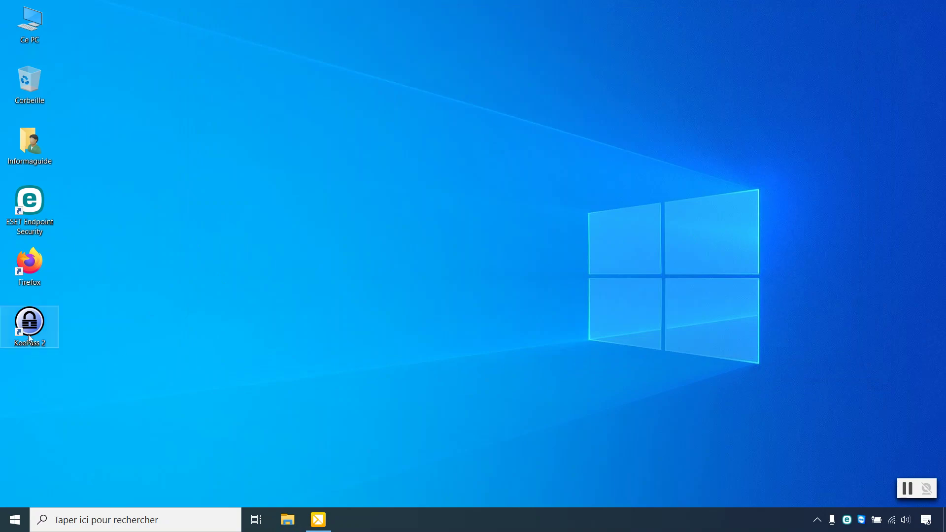
Step: Launch KeePass 2, skip keepass.kdbx, and save a new motsdepasse.kdbx database in Documents
double_click(42, 322)
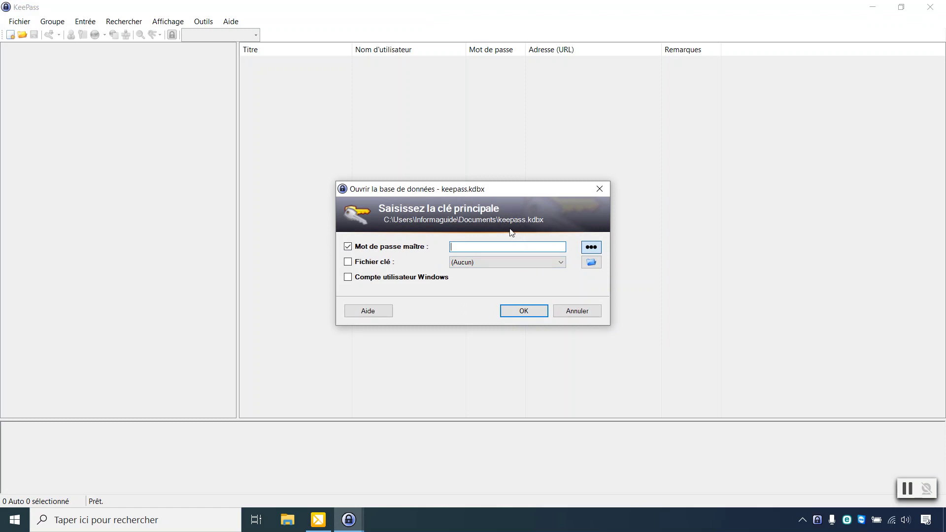
left_click(578, 309)
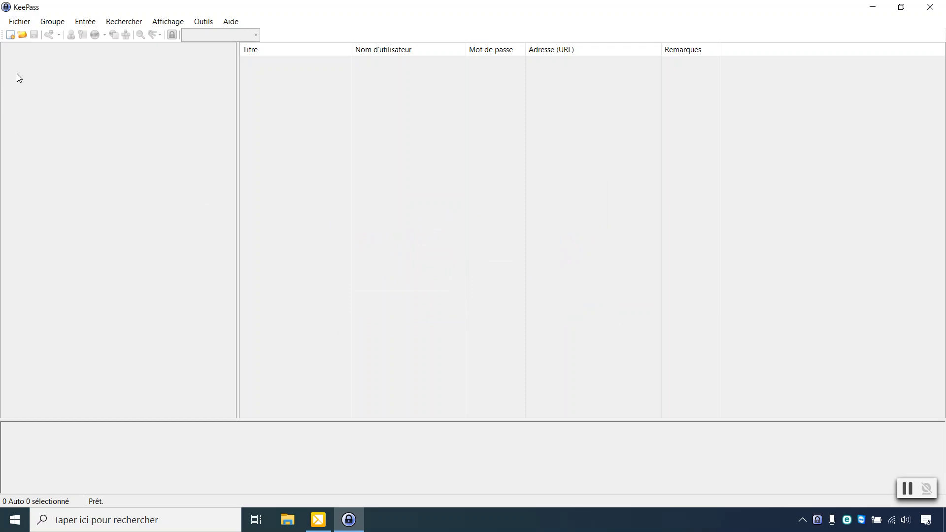
left_click(10, 34)
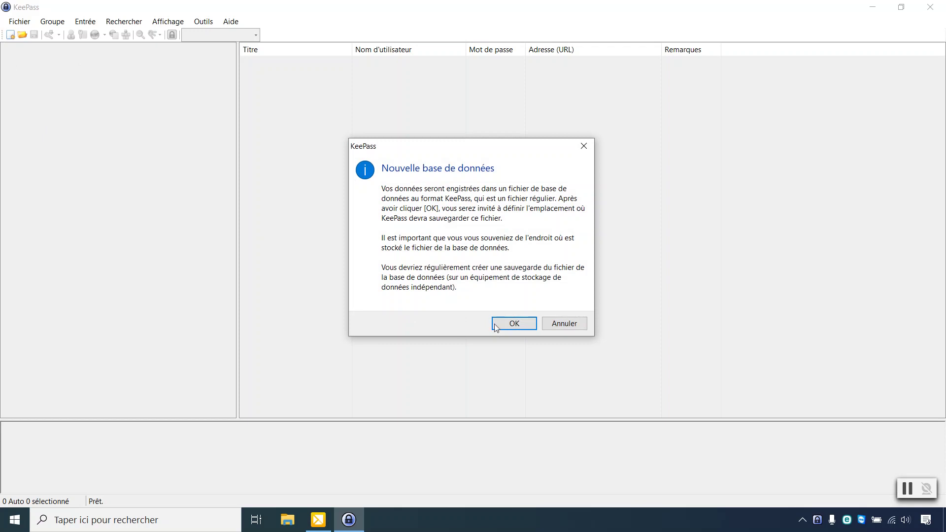
left_click(514, 323)
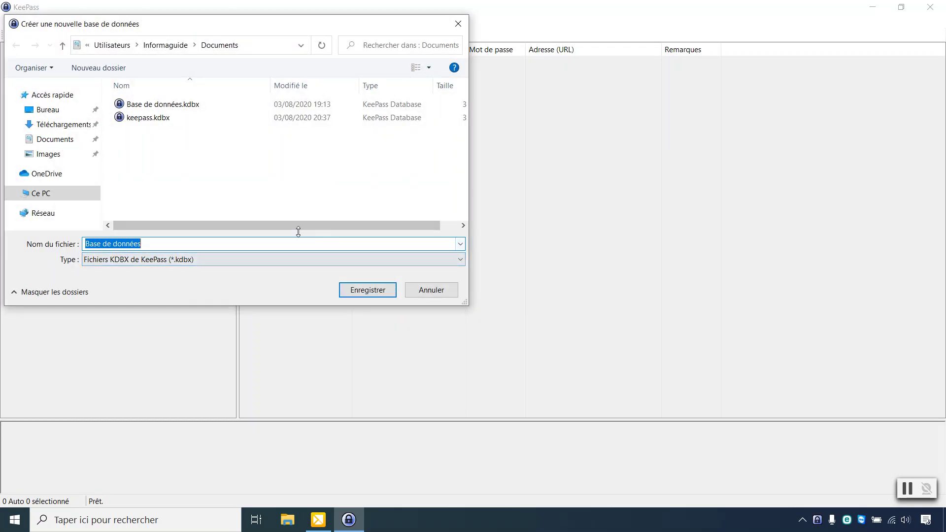
type("mot")
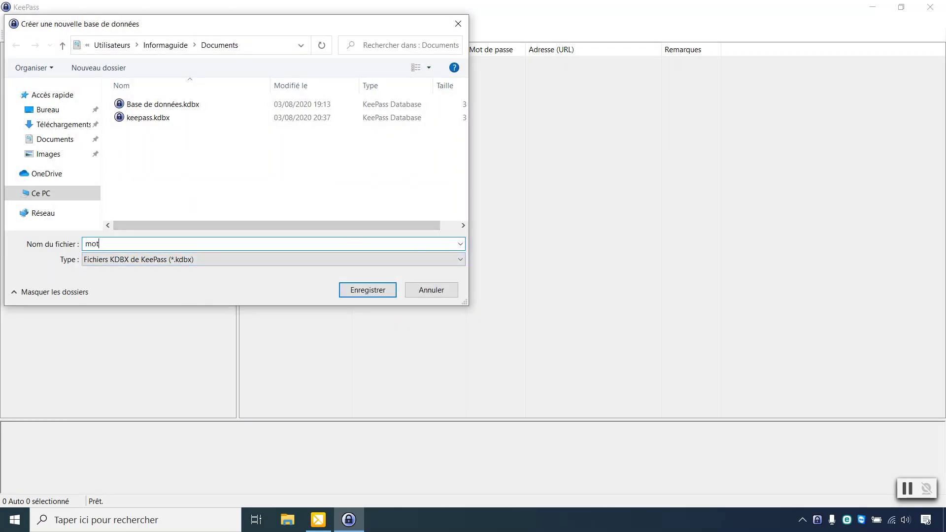
left_click(378, 291)
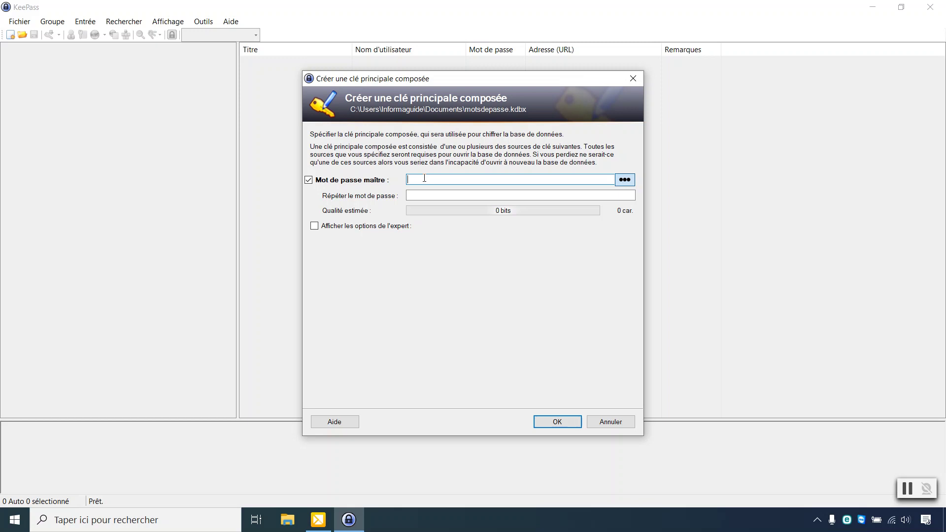
Step: Enter a 10-character mixed-case master password
key("Caps_Lock")
key("Caps_Lock")
type("abcd")
key("Caps_Lock")
type("E")
key("Caps_Lock")
type("f")
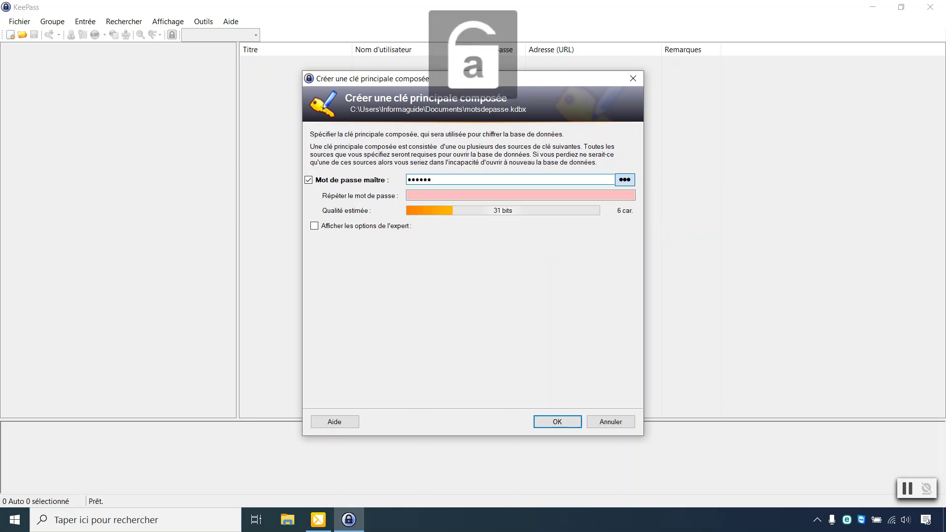
key("Caps_Lock")
type("GH")
key("Caps_Lock")
type("ij")
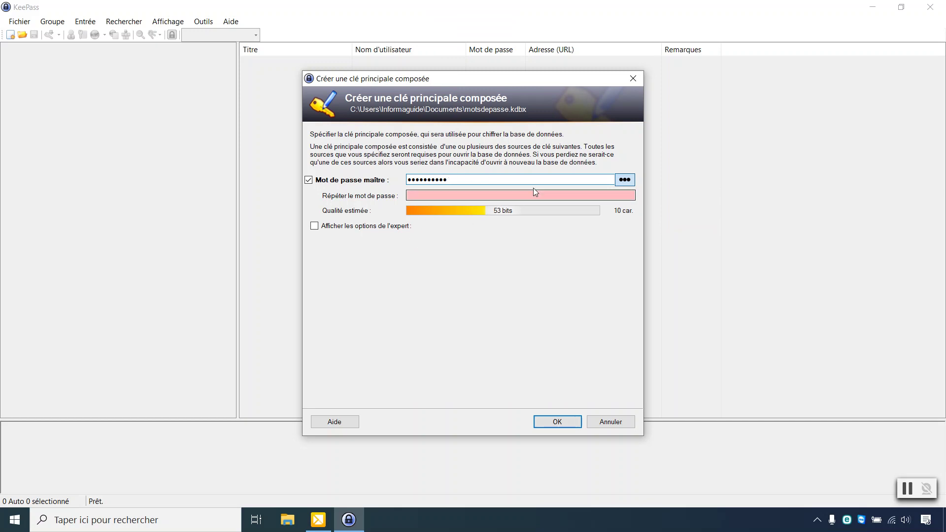
Step: Unmask the password, confirm it, and accept KeePass's weak-password warning
left_click(629, 182)
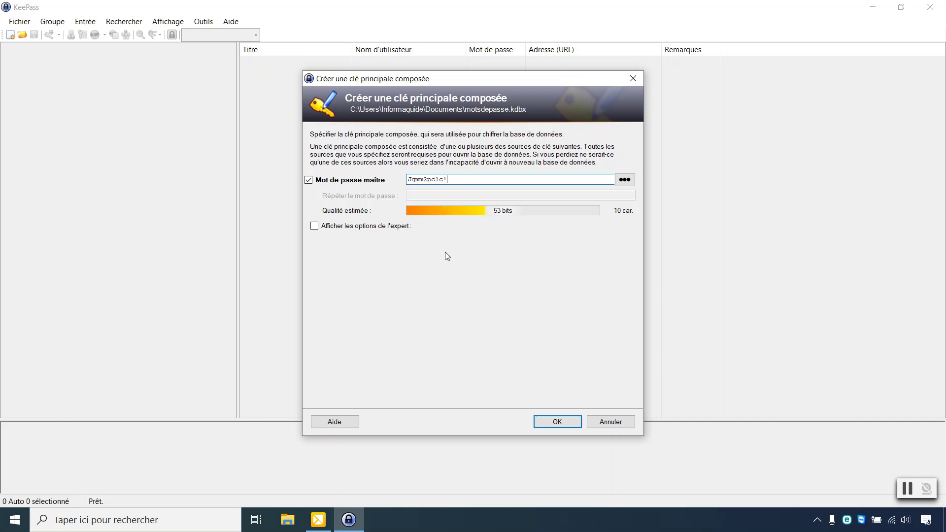
left_click(555, 425)
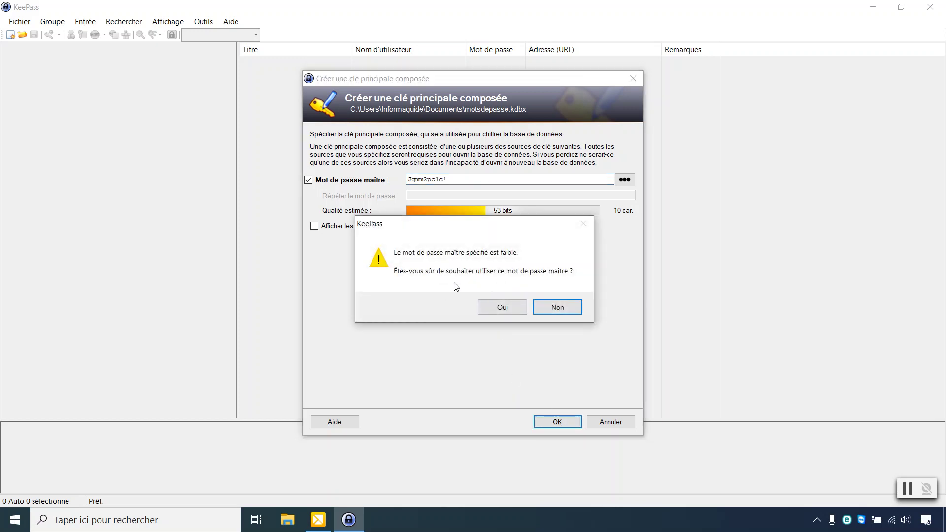
left_click(503, 309)
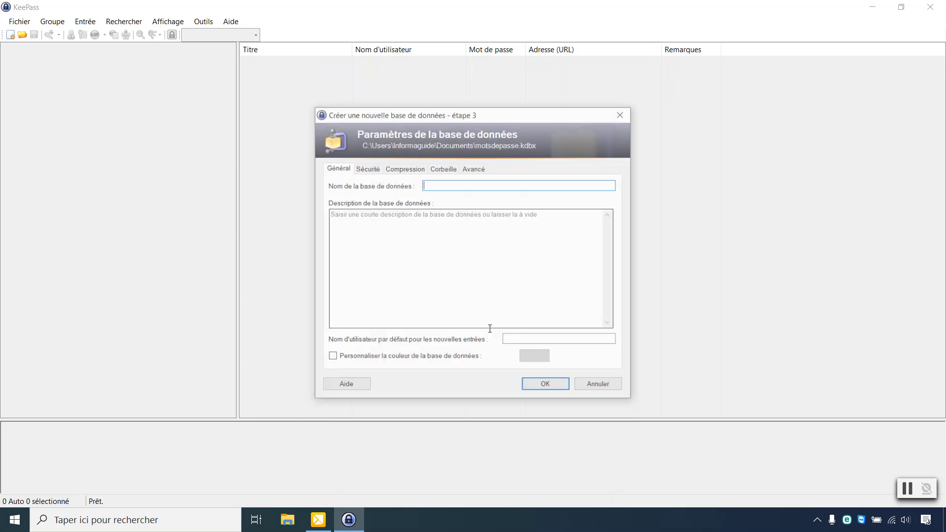
Step: Name the database mdp and skip the Feuille de secours rescue sheet
type("mdp")
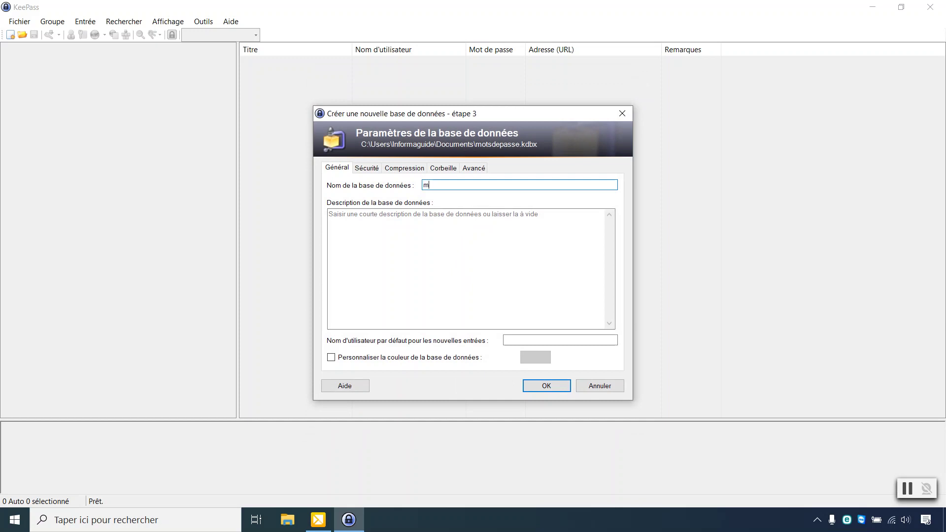
left_click(547, 386)
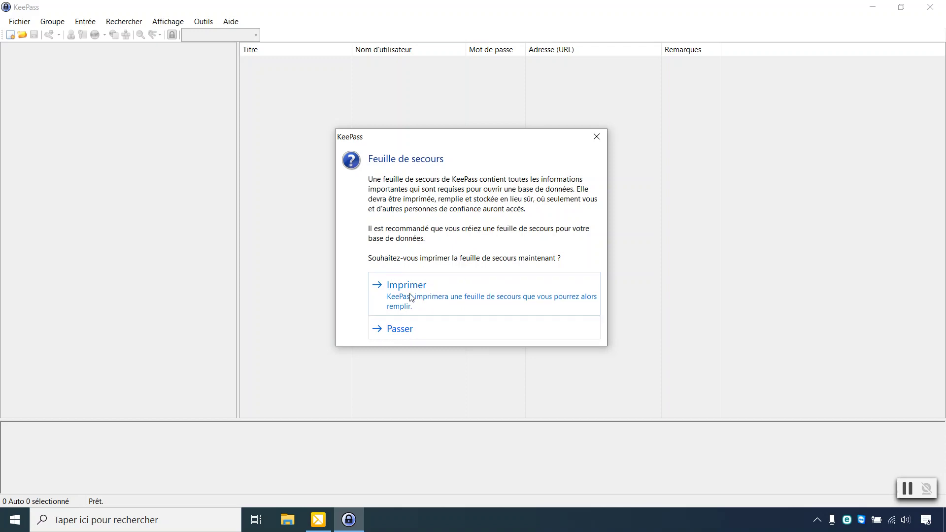
left_click(414, 334)
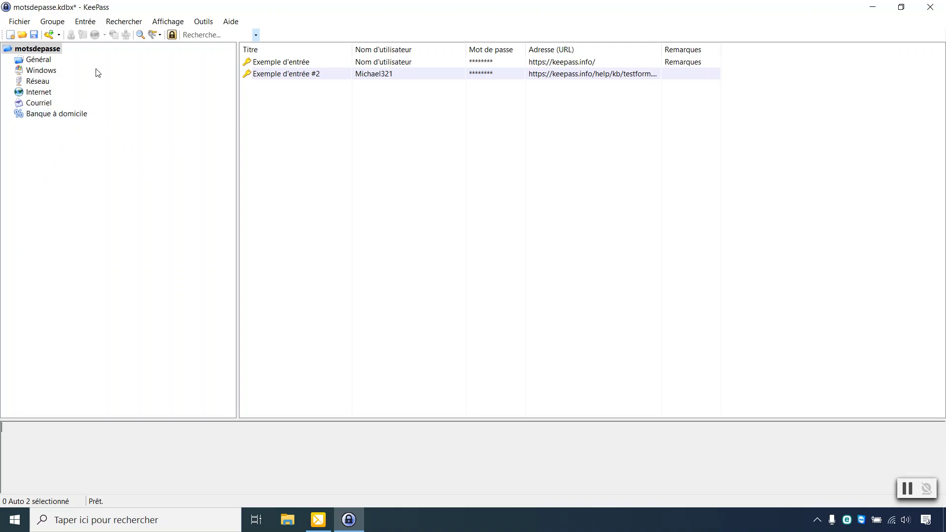
Step: Browse the default groups Général, Windows, Internet, Courriel and Banque à domicile
left_click(43, 61)
left_click(40, 72)
left_click(40, 93)
left_click(39, 104)
left_click(40, 113)
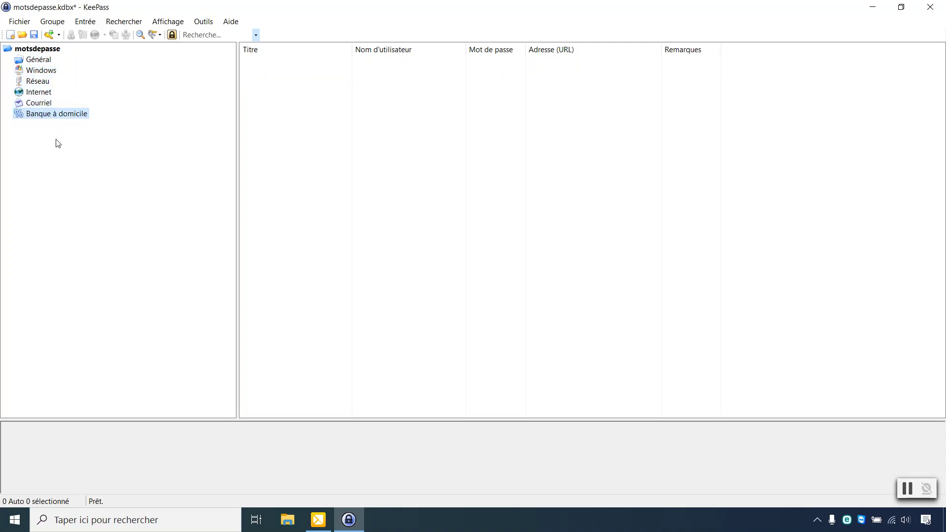
Step: Add a top-level group named Personnel under motsdepasse
right_click(41, 51)
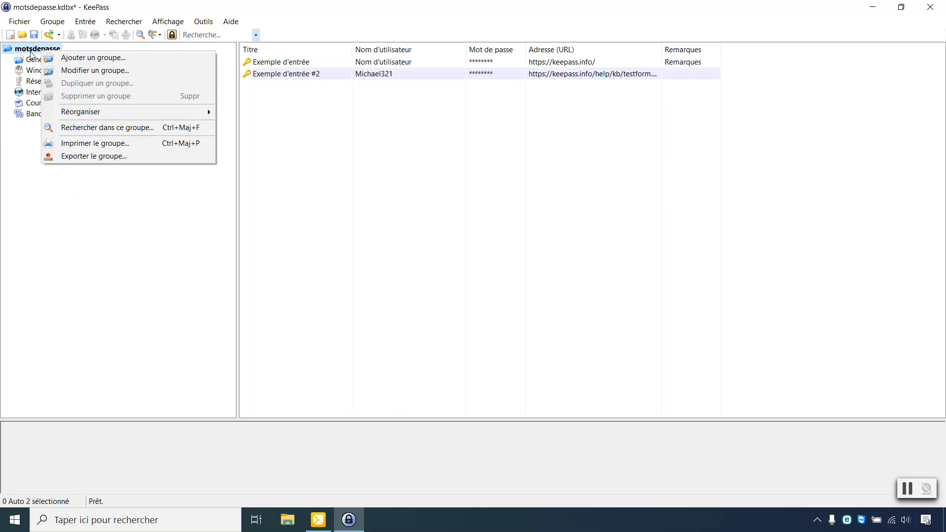
left_click(79, 59)
key("Caps_Lock")
type("P")
key("Caps_Lock")
type("ersonnel")
key("Return")
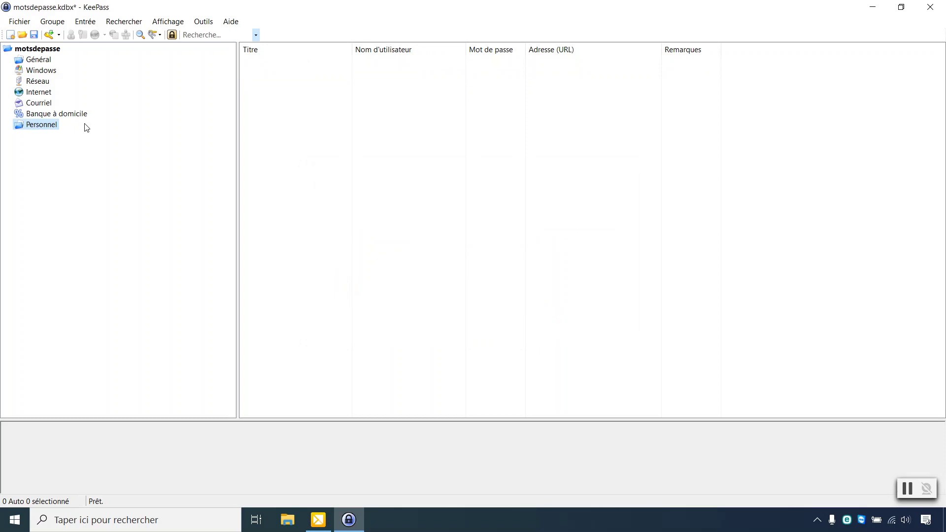
Step: Add a top-level Professionnel group containing a Client 1 subgroup
left_click(39, 50)
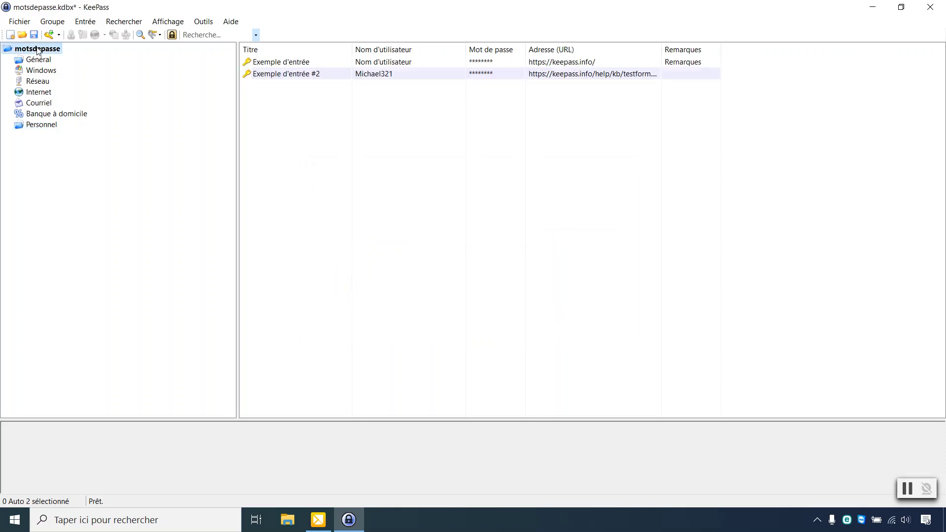
right_click(39, 49)
left_click(68, 55)
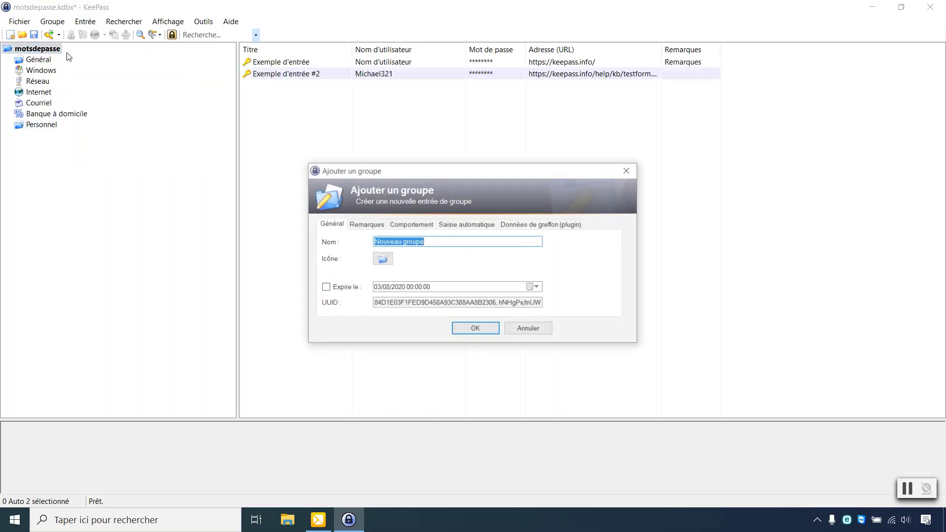
type("Prof")
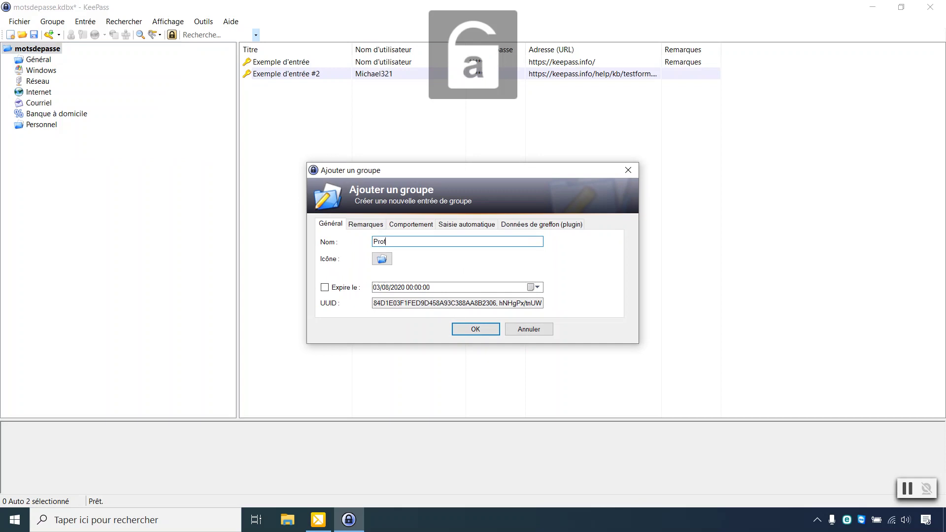
type("essionnel")
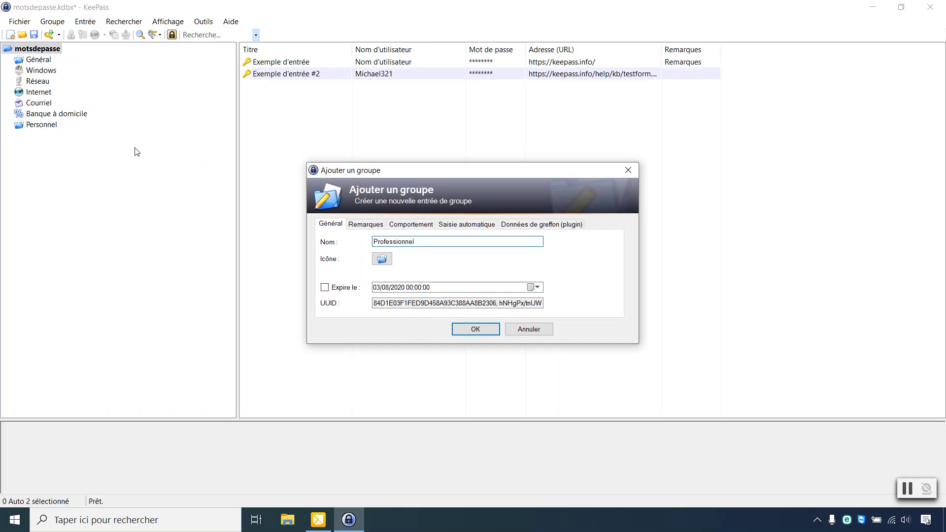
left_click(476, 329)
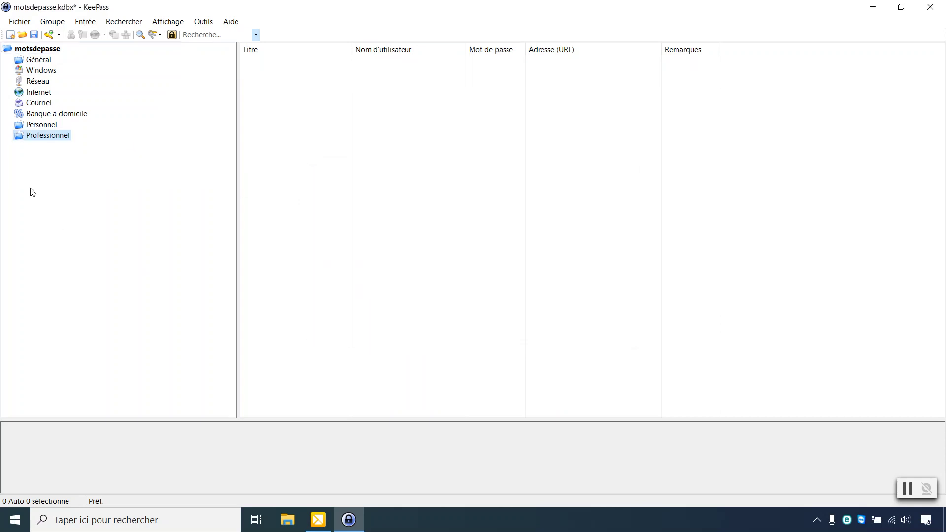
right_click(49, 139)
left_click(74, 142)
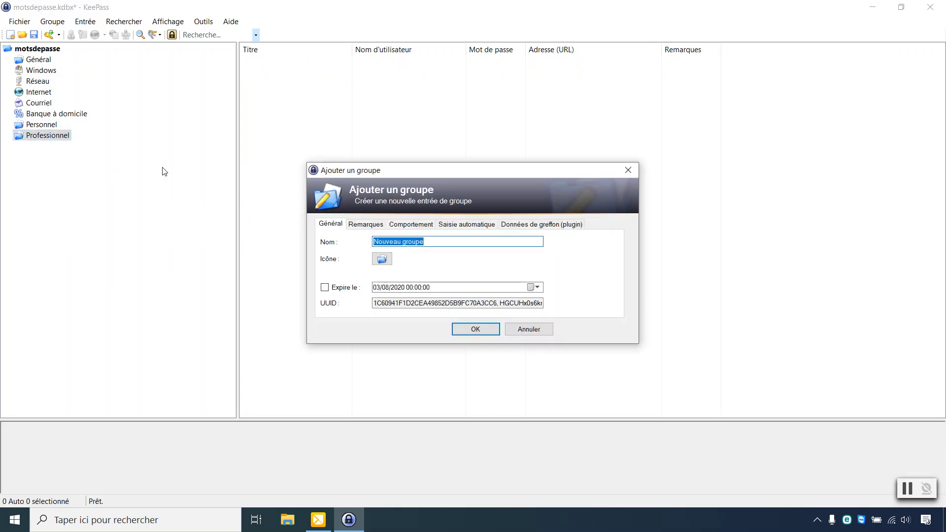
type("Client 1")
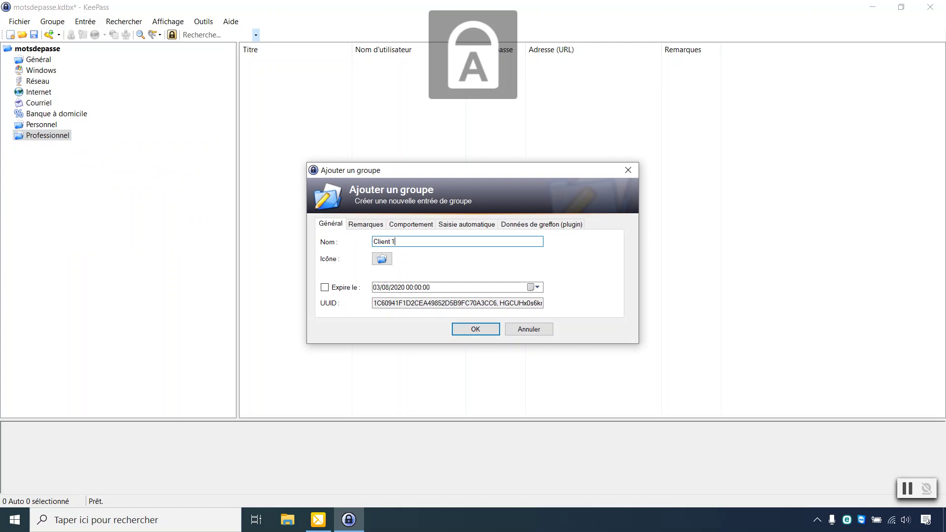
left_click(475, 330)
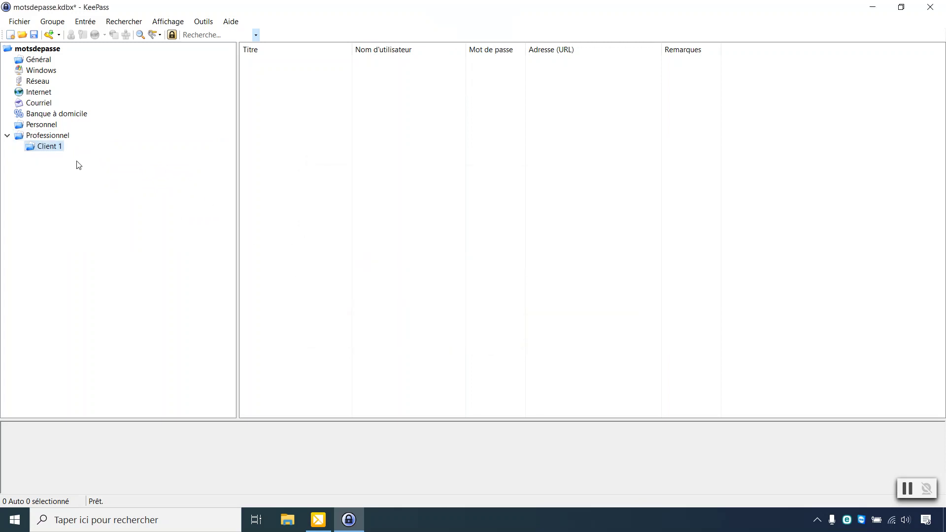
Step: Add a Client 2 subgroup under Professionnel, correcting a mistyped name along the way
right_click(54, 138)
left_click(74, 140)
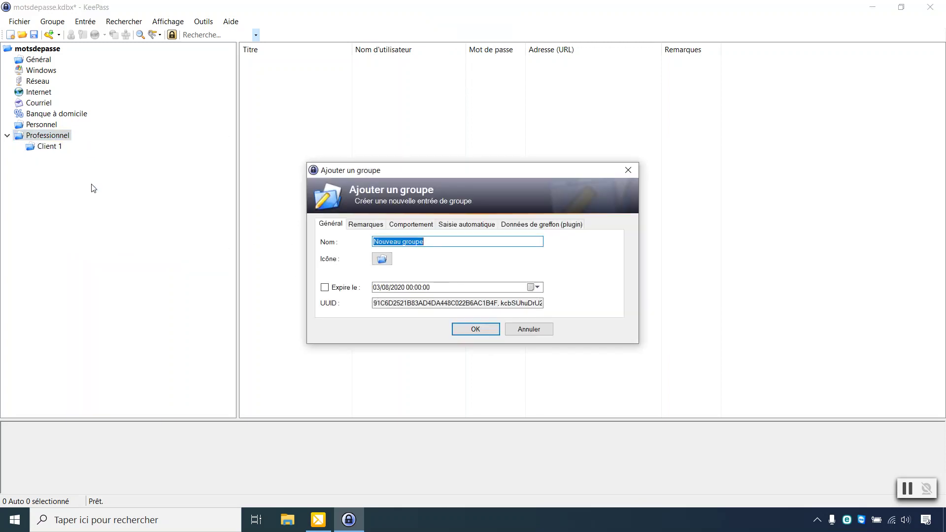
type("c")
key("Caps_Lock")
type("LIENT")
key("Caps_Lock")
type("é")
key("Caps_Lock")
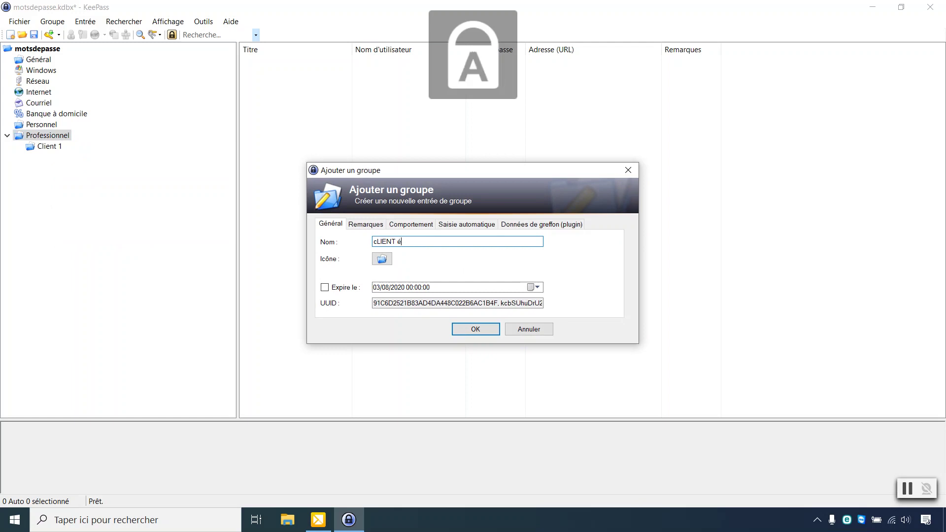
key("BackSpace")
key("BackSpace")
key("BackSpace")
key("BackSpace")
key("BackSpace")
key("BackSpace")
key("BackSpace")
key("BackSpace")
type("C")
key("Caps_Lock")
type("lient")
key("Caps_Lock")
type("2")
key("Caps_Lock")
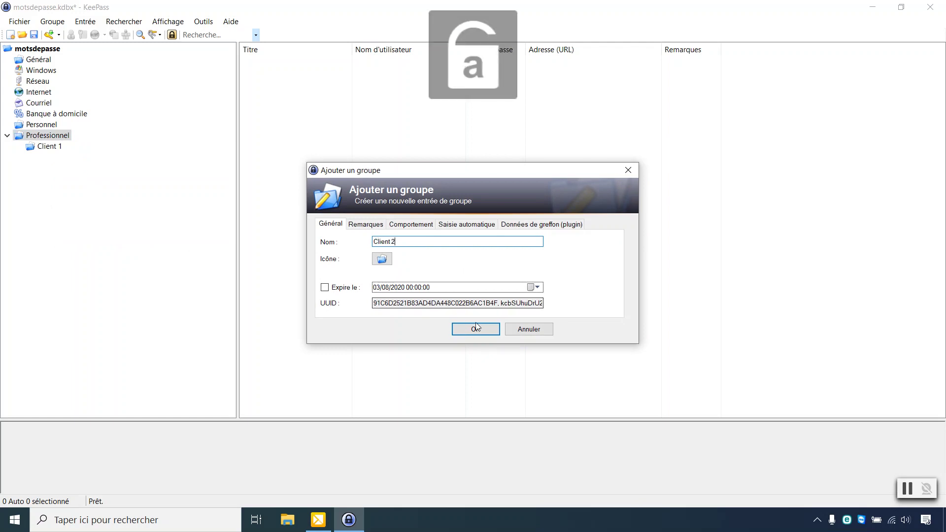
left_click(486, 329)
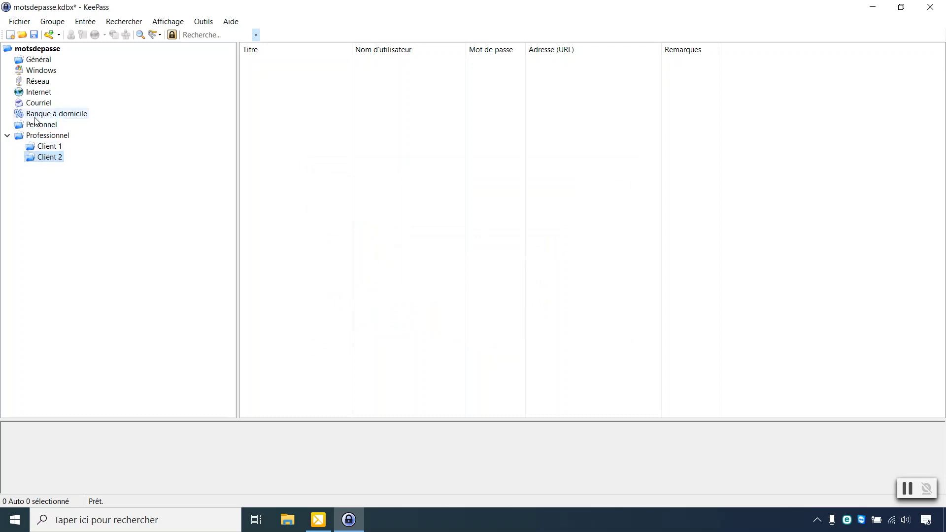
Step: Create a top-level Logiciels group using icon 17
right_click(45, 49)
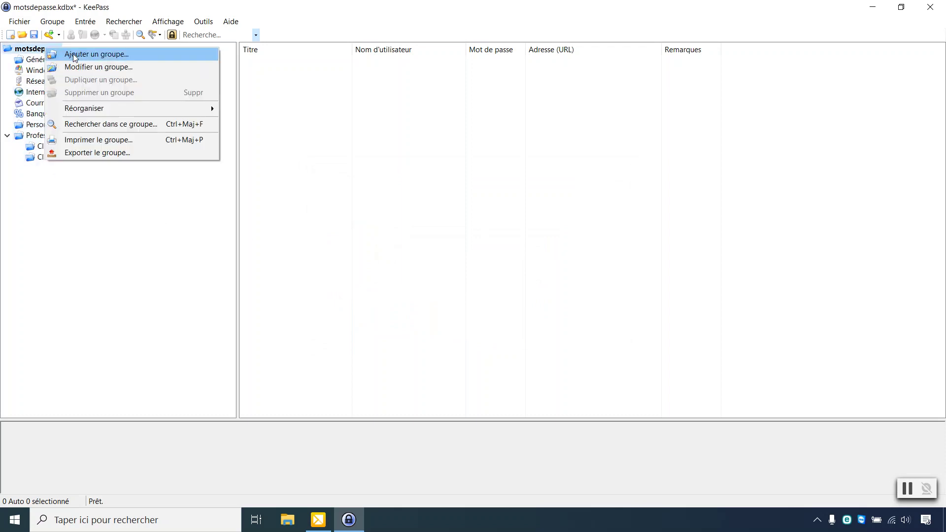
left_click(75, 58)
key("Caps_Lock")
type("L")
key("Caps_Lock")
type("ogiciels")
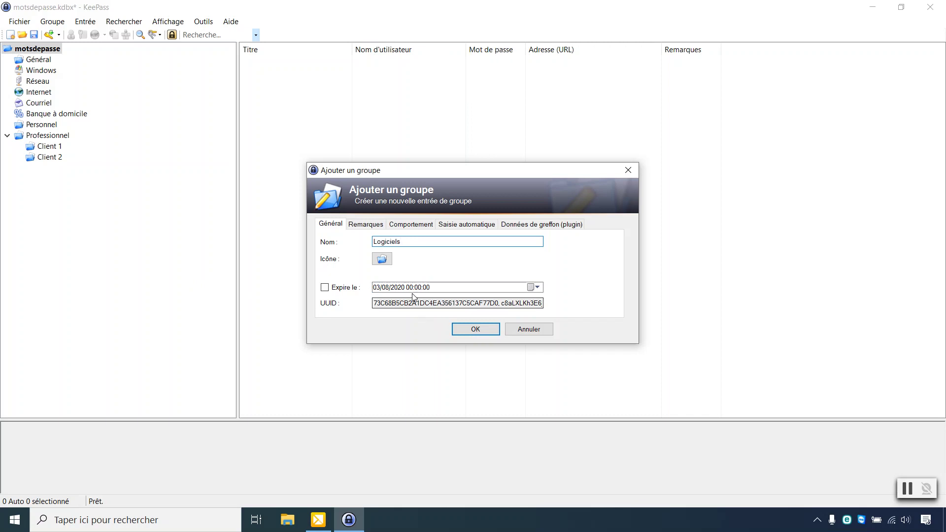
left_click(383, 260)
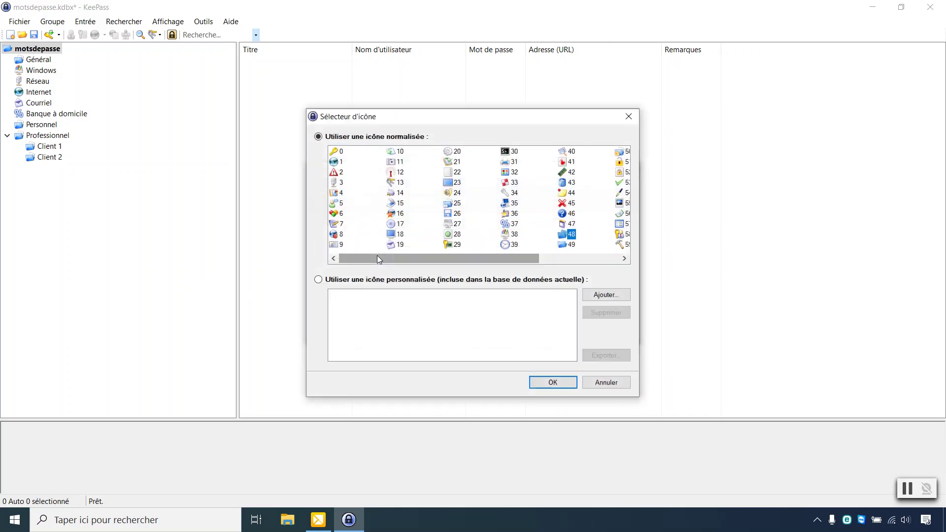
left_click(396, 223)
left_click(551, 382)
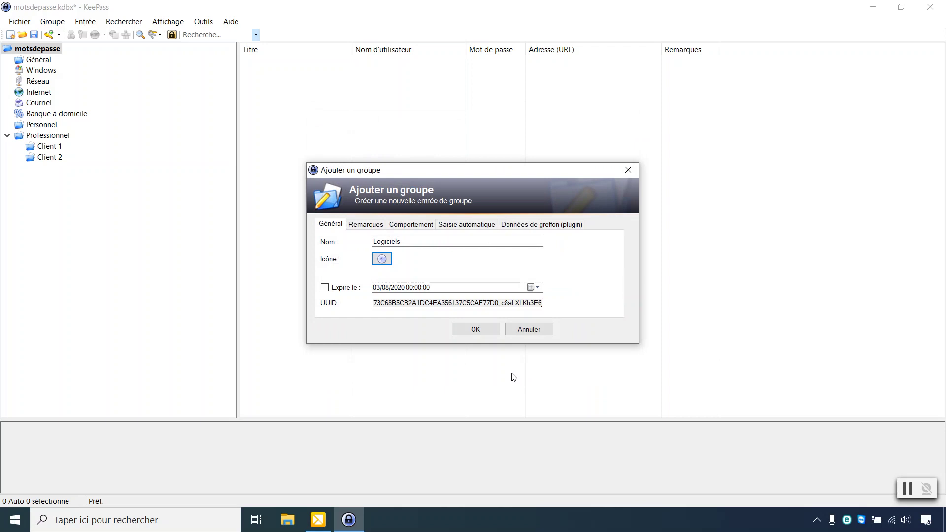
left_click(478, 331)
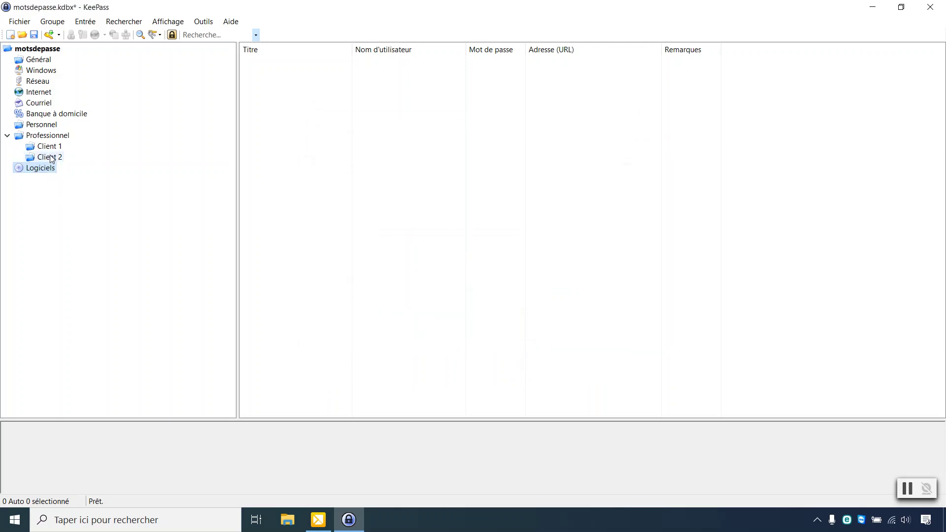
Step: Drag Logiciels into the Windows group, then select the Personnel group
left_click_drag(42, 168, 53, 72)
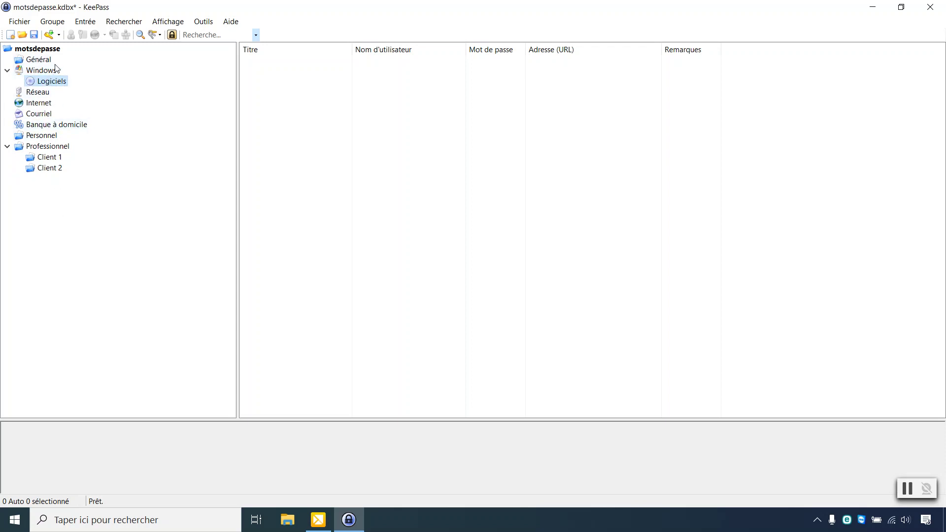
right_click(54, 84)
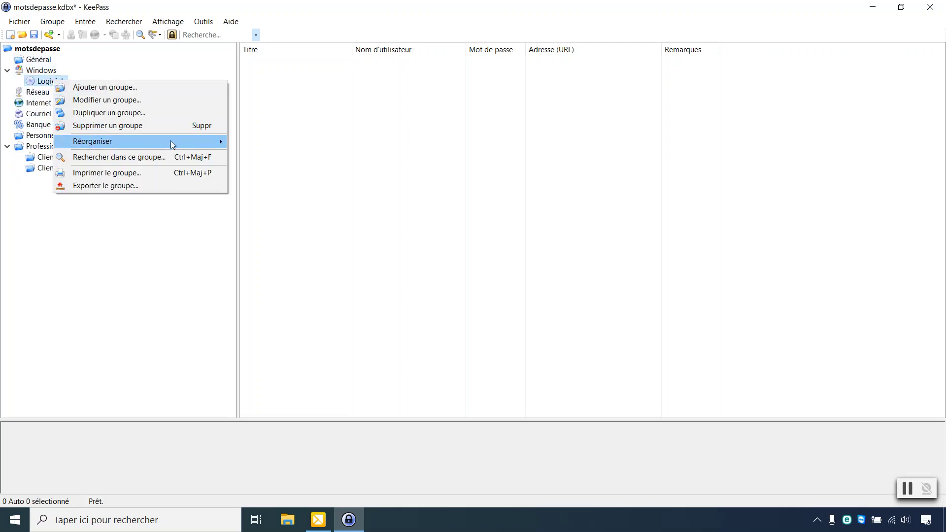
mouse_move(174, 144)
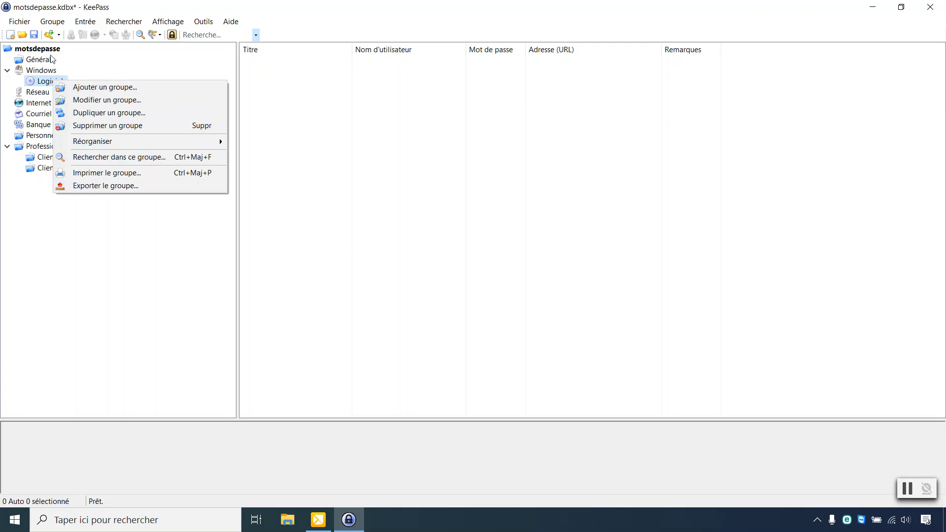
left_click(105, 318)
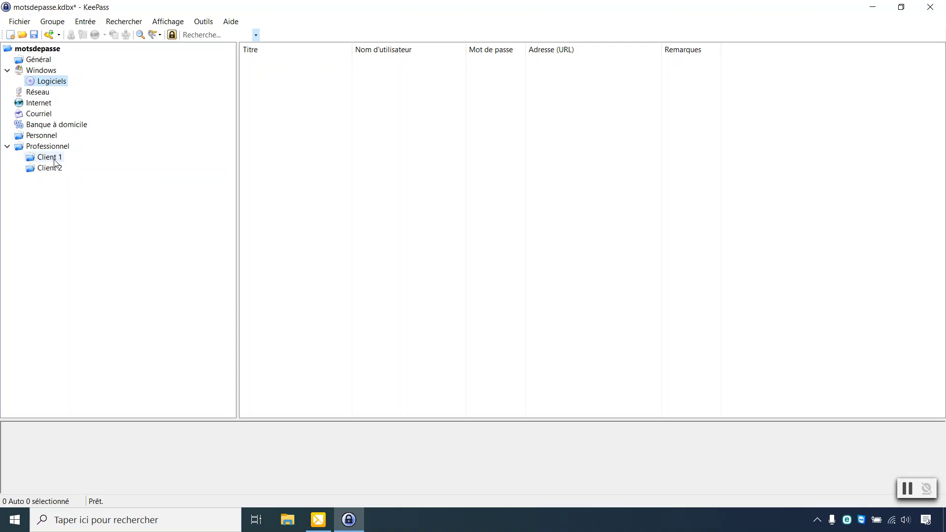
left_click(48, 141)
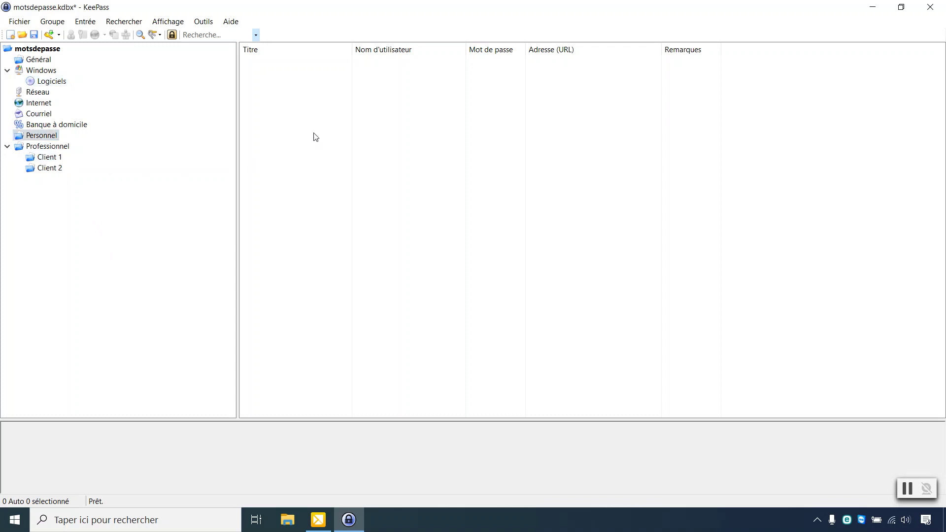
Step: Add entry 'Adresse mail perso' to Personnel with the personal e-mail as user name and generated password
right_click(302, 137)
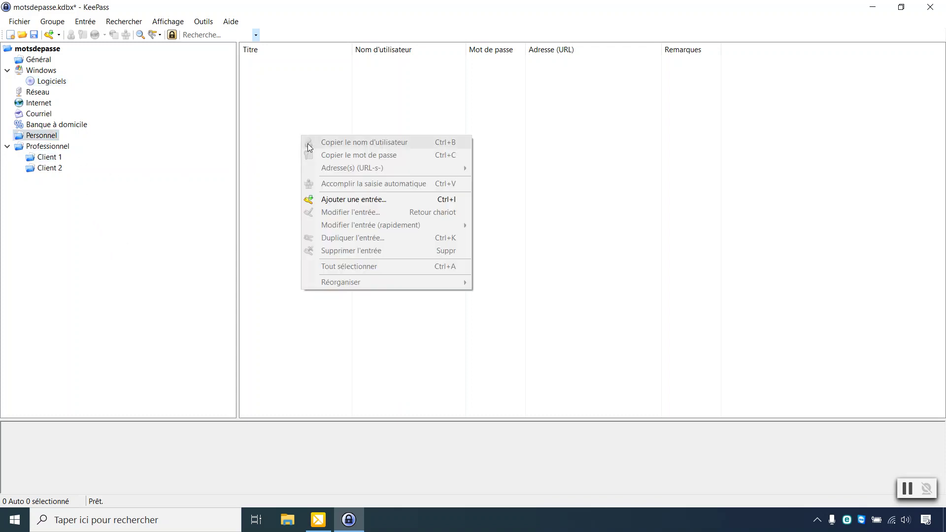
left_click(362, 204)
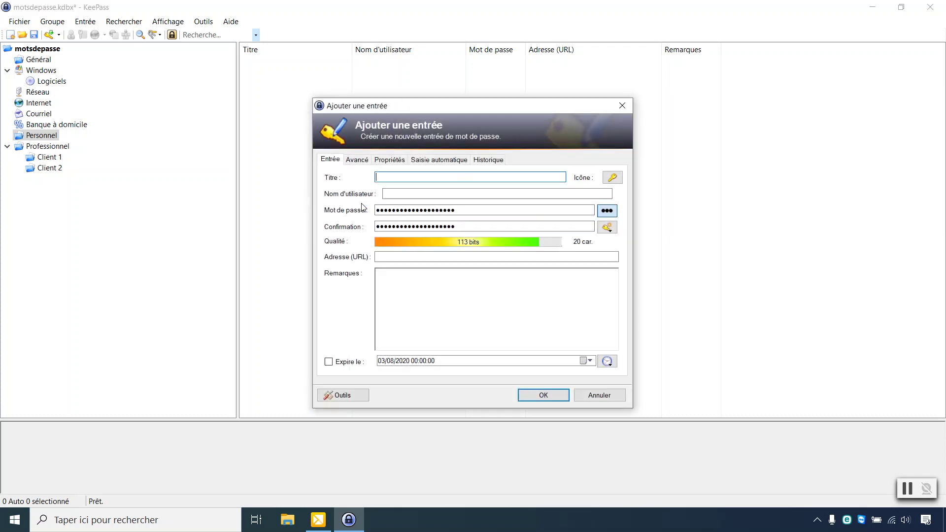
key("Caps_Lock")
type("A")
key("Caps_Lock")
type("dresse mail per")
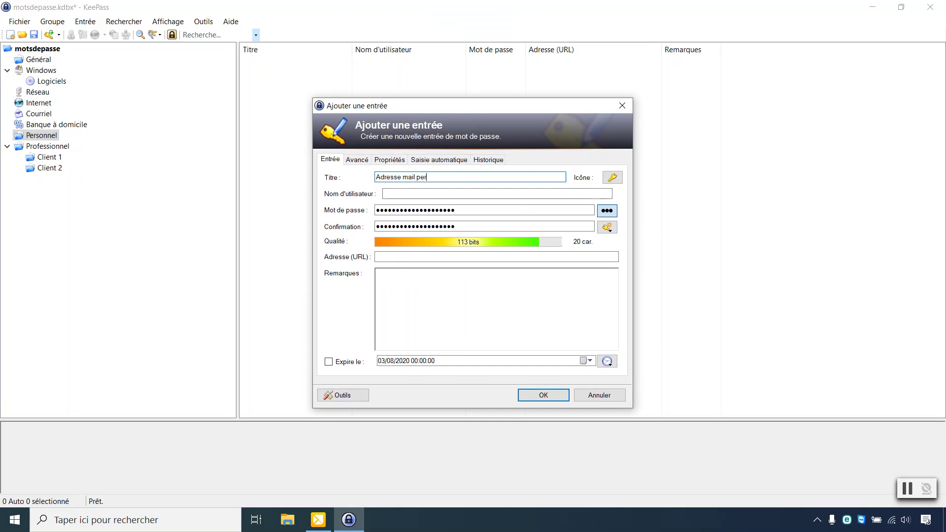
type("so")
key("Tab")
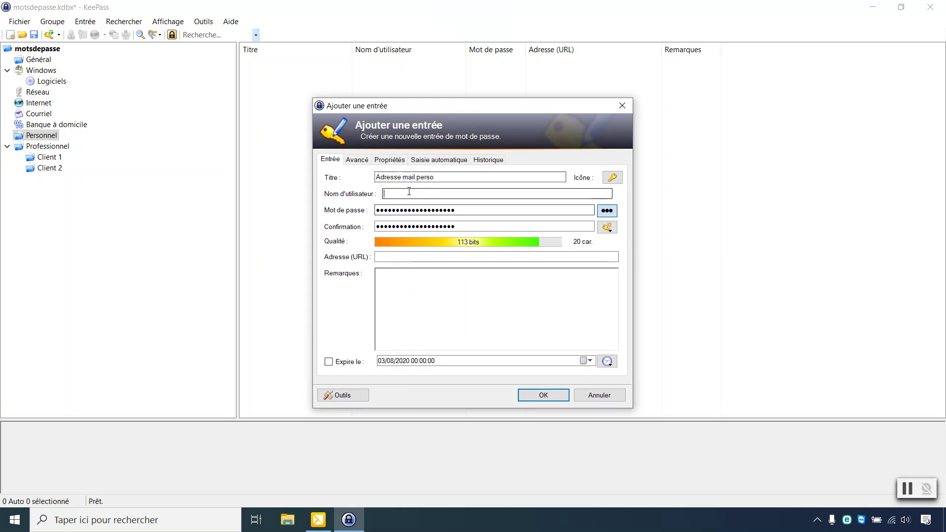
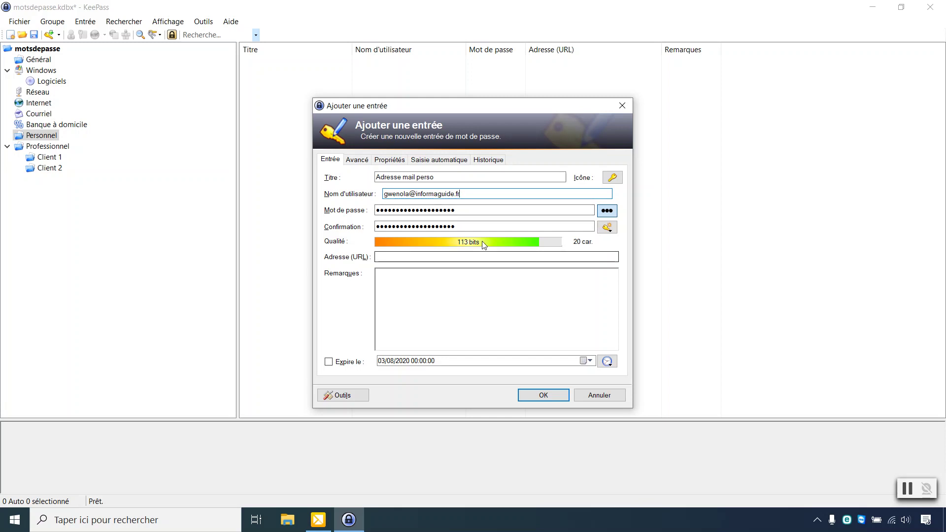
key("Tab")
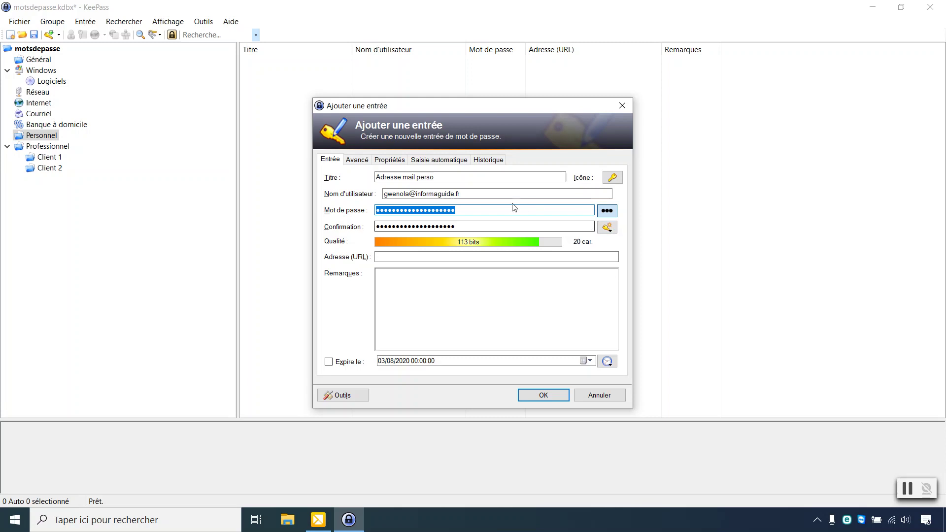
left_click(607, 211)
left_click(560, 210)
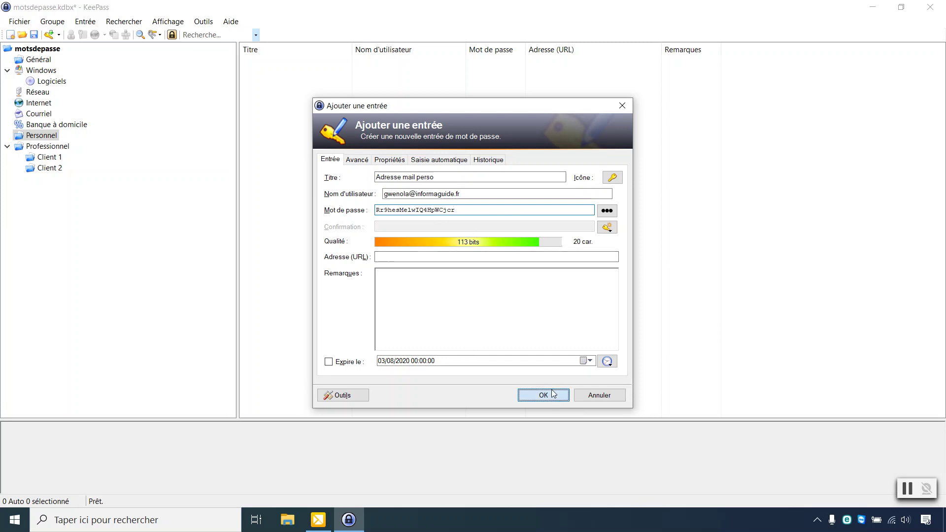
left_click(523, 395)
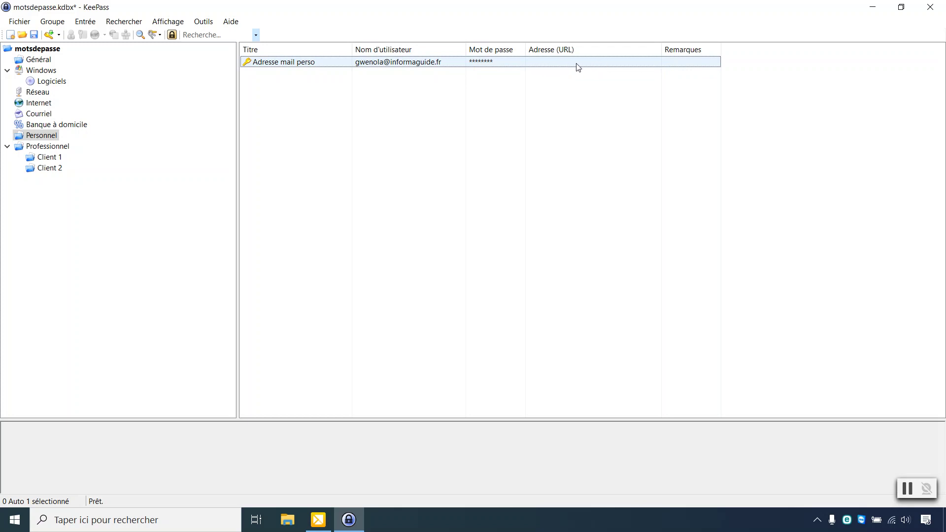
Step: Bring up and dismiss the new entry's context menu, deselecting it, then open the entry list's menu
right_click(540, 68)
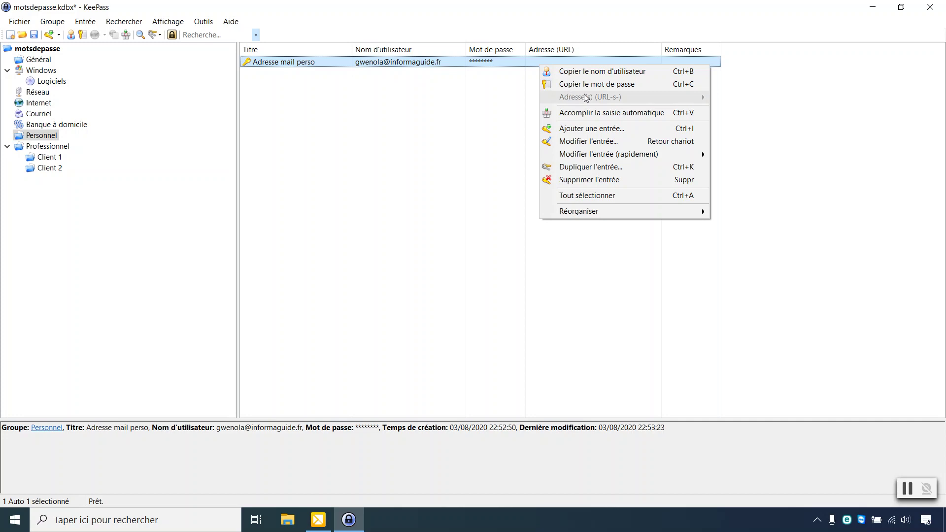
left_click(497, 118)
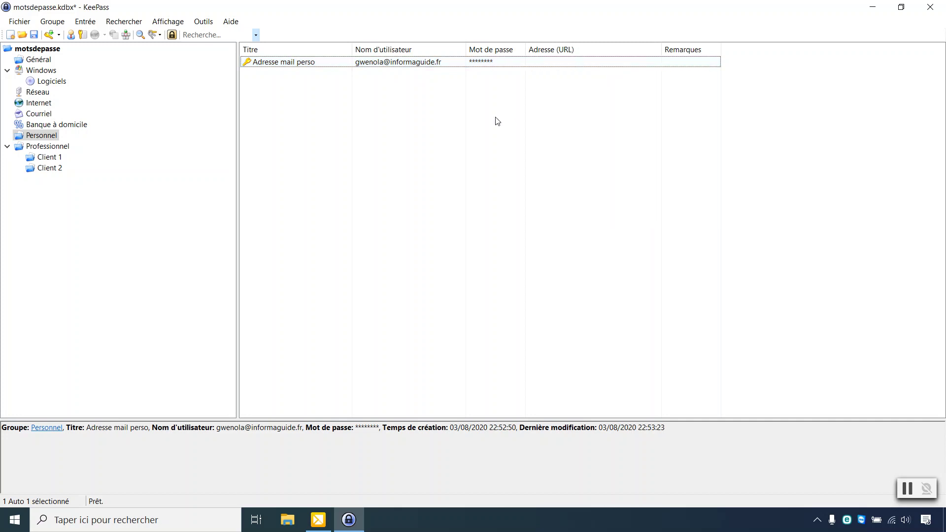
right_click(287, 97)
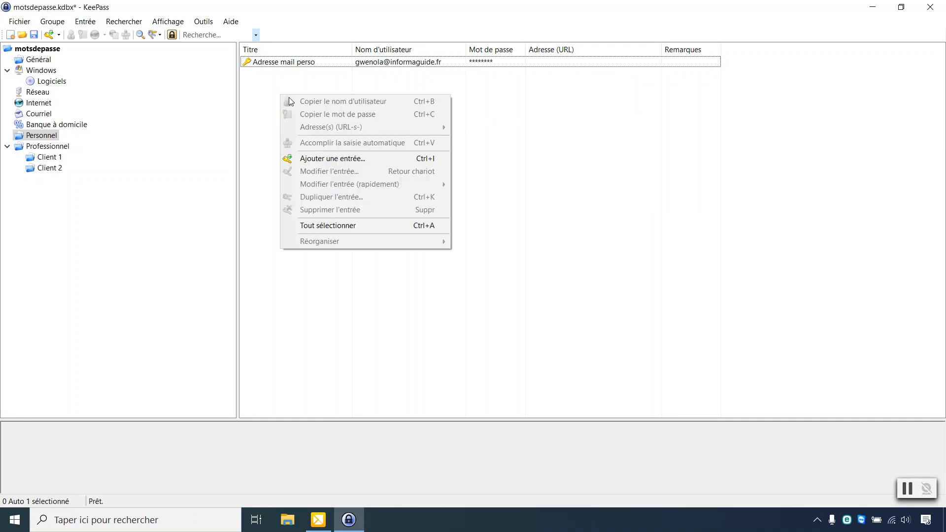
Step: Start a new entry titled 'Adresse gmail' with the Gmail address as its user name
left_click(330, 160)
key("Caps_Lock")
type("A")
key("Caps_Lock")
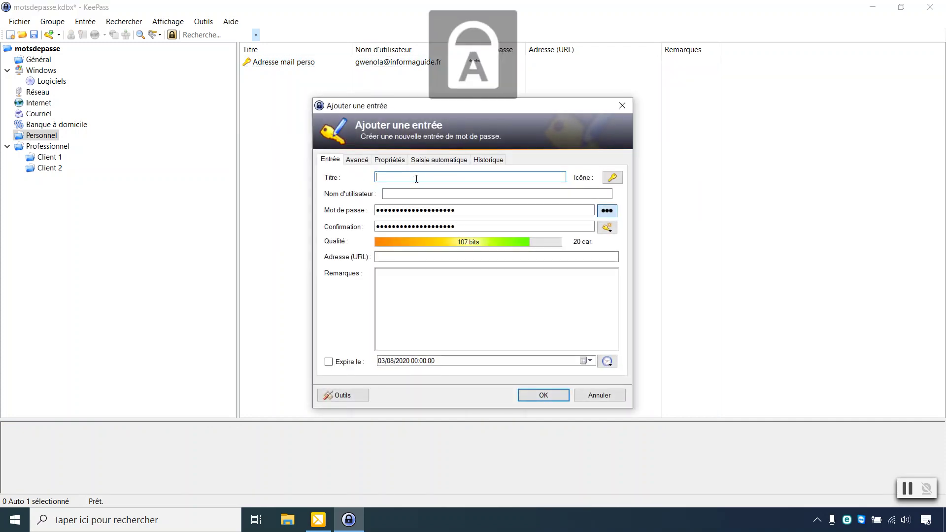
type("dresse gmail")
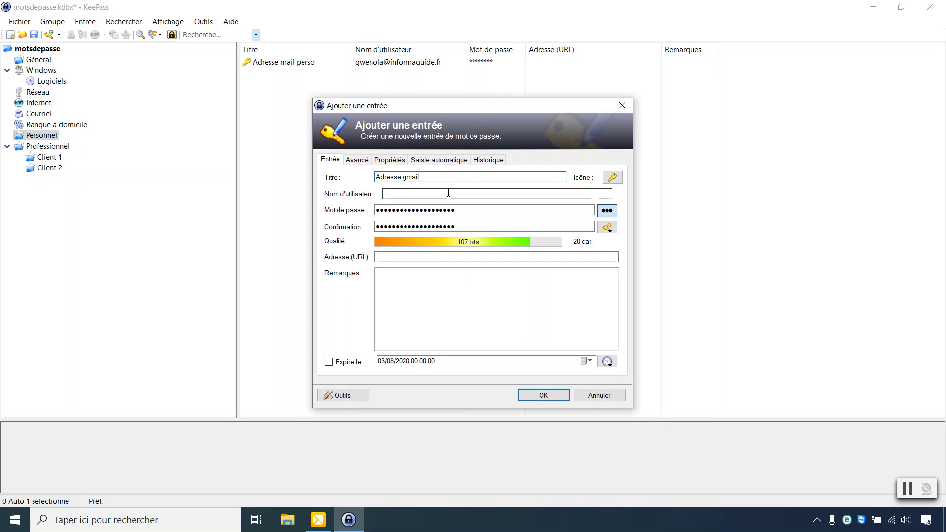
left_click(449, 193)
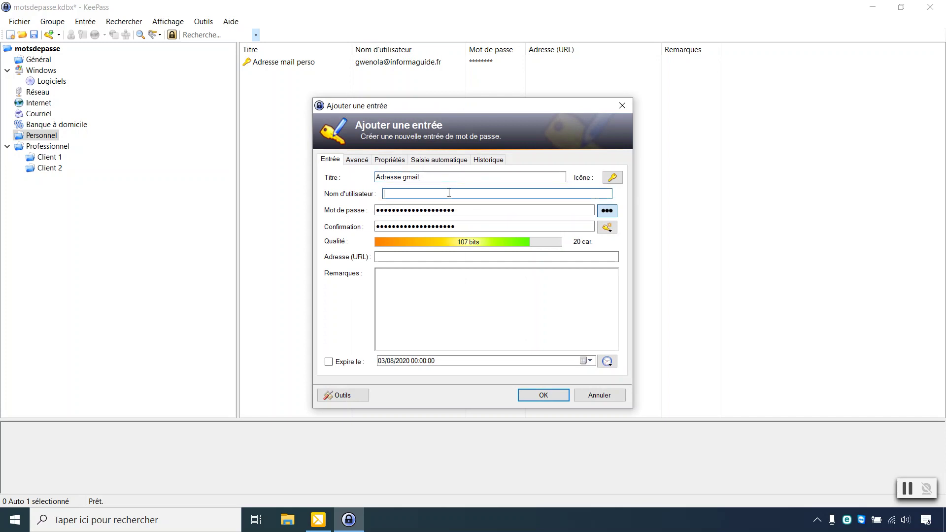
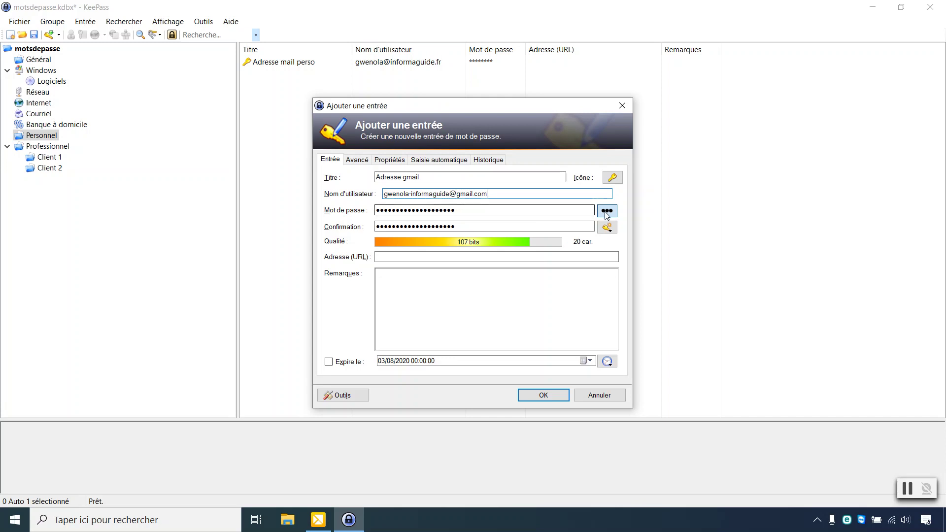
left_click(426, 256)
type("https:")
key("Caps_Lock")
type("//")
key("Caps_Lock")
type("account")
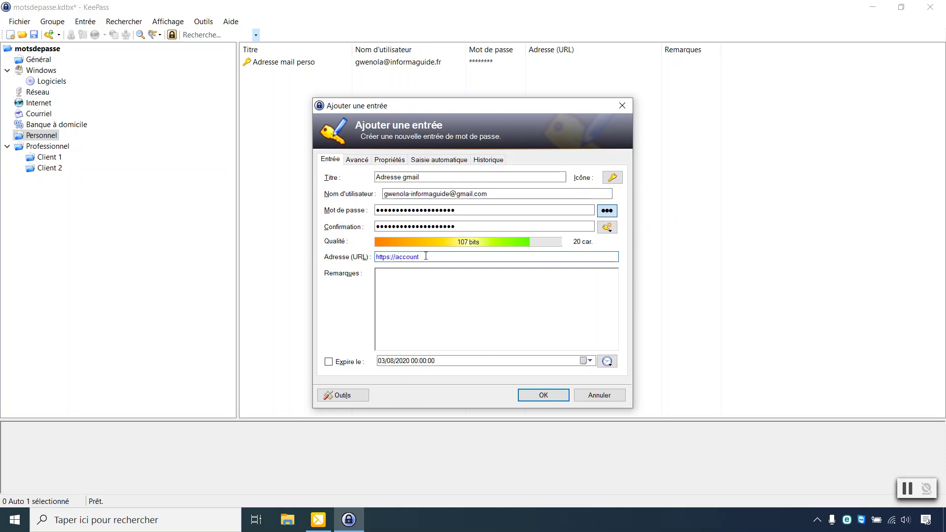
key("Caps_Lock")
type(".")
key("Caps_Lock")
type("google")
key("Caps_Lock")
type(".")
key("Caps_Lock")
type("com")
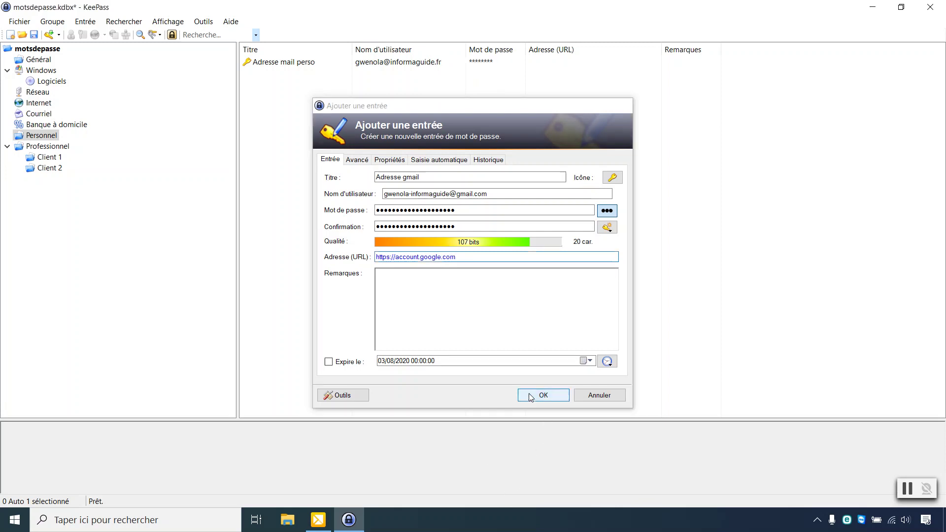
left_click(543, 396)
Step: Open the Adresse gmail entry's URL with Firefox via Adresse(s) (URL-s-)
right_click(336, 81)
mouse_move(416, 106)
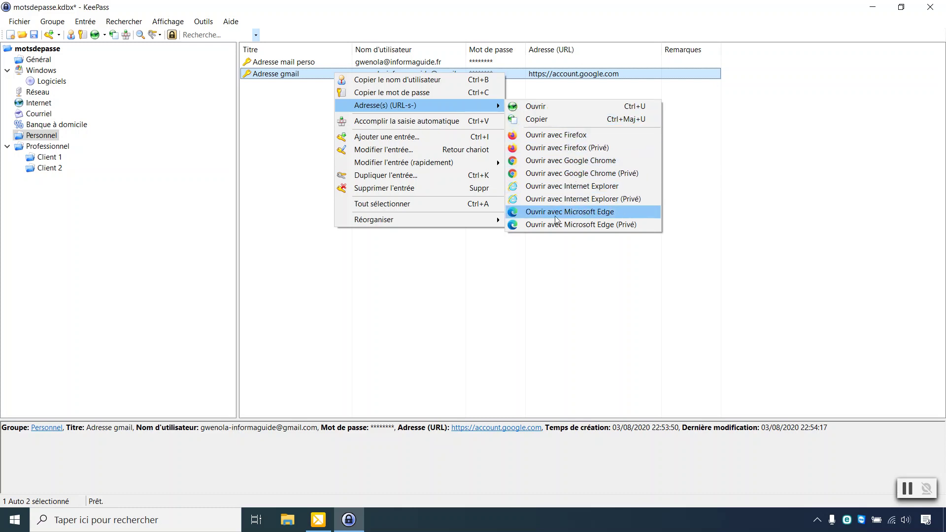
left_click(575, 137)
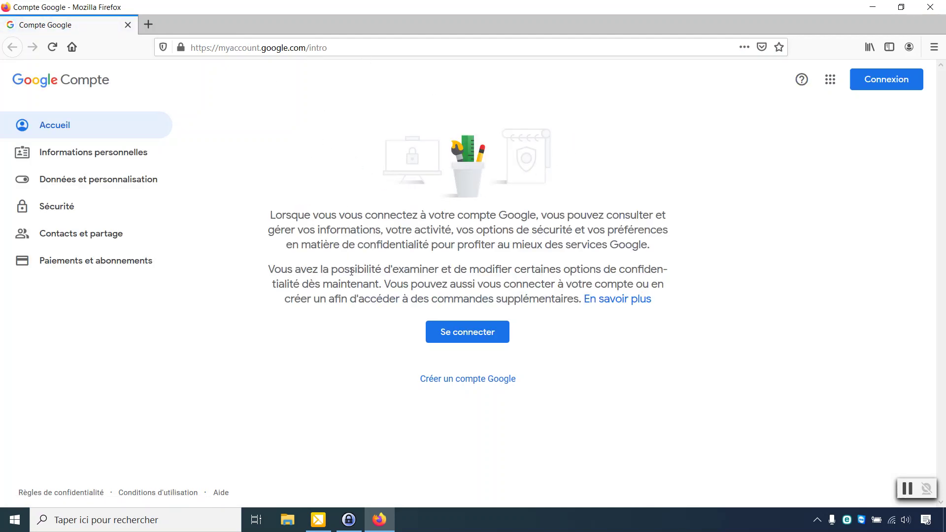
Step: Sign in to Google with the username copied from KeePass, which Google rejects as not found
left_click(472, 335)
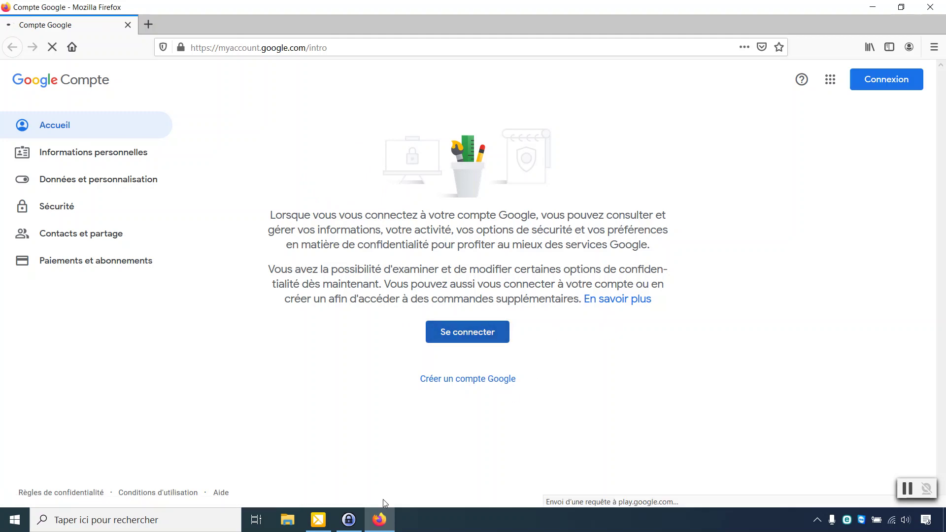
left_click(348, 520)
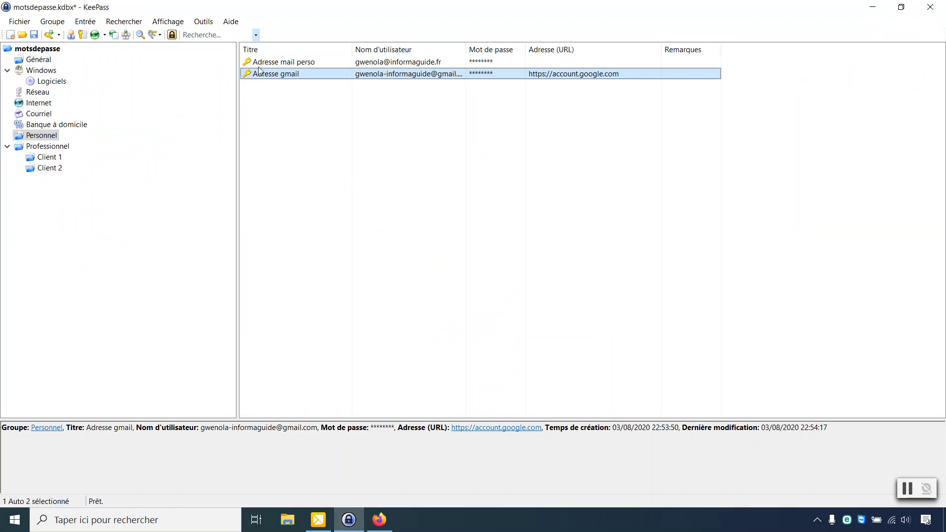
right_click(369, 79)
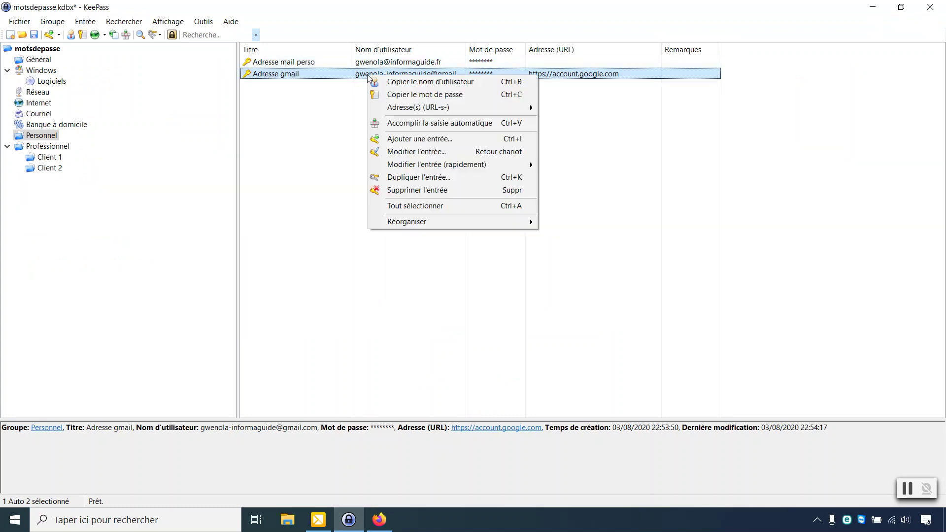
left_click(382, 83)
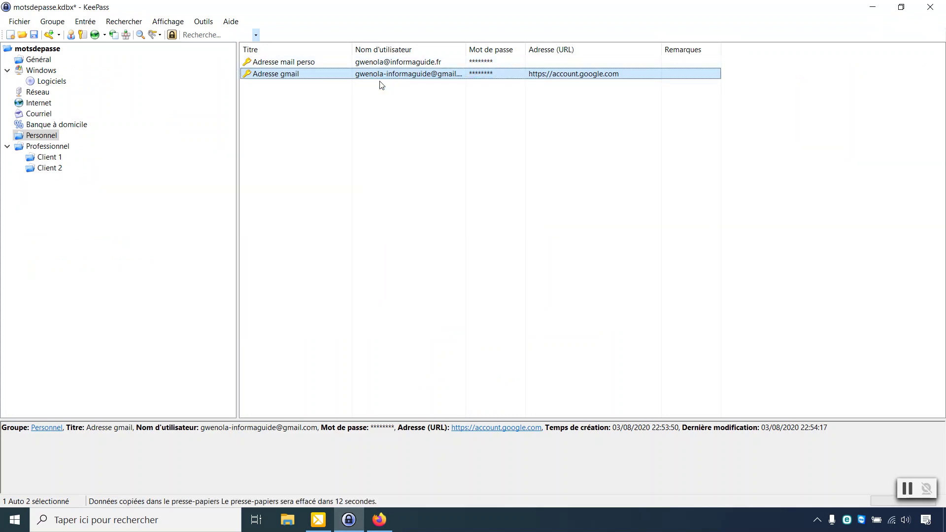
left_click(379, 520)
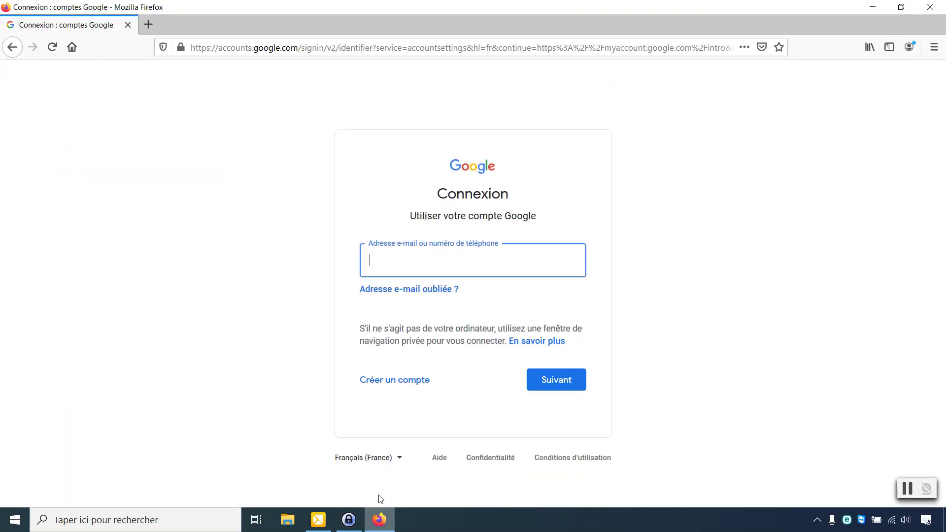
right_click(388, 262)
left_click(432, 324)
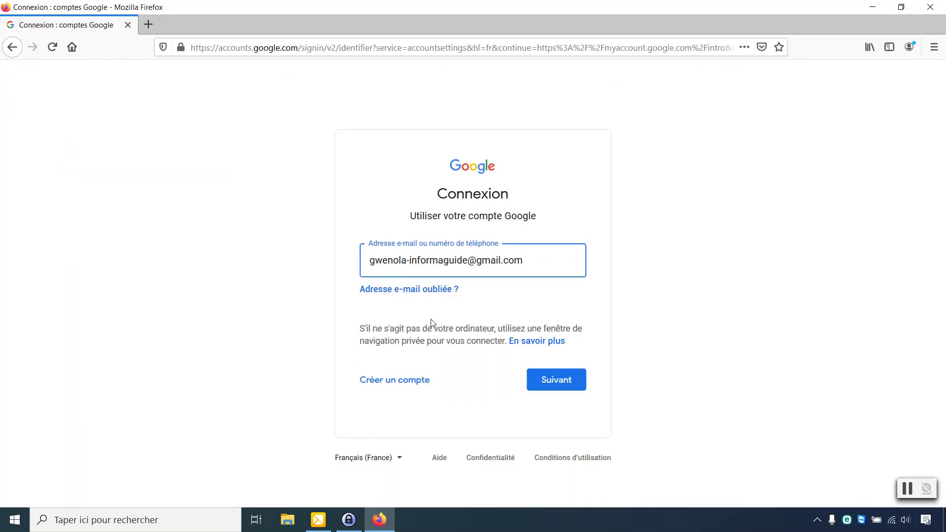
left_click(546, 381)
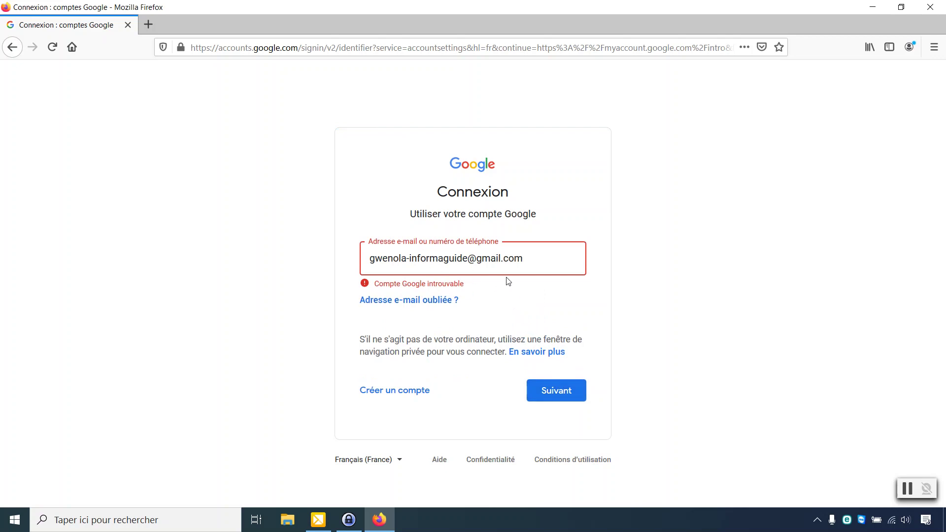
Step: Copy the entry's username from KeePass again, then close Firefox
left_click(349, 519)
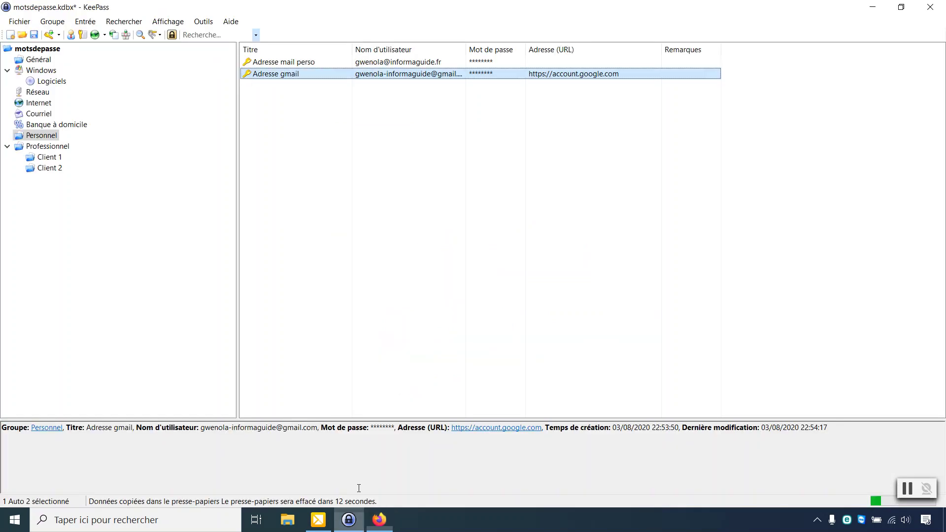
right_click(403, 77)
left_click(421, 84)
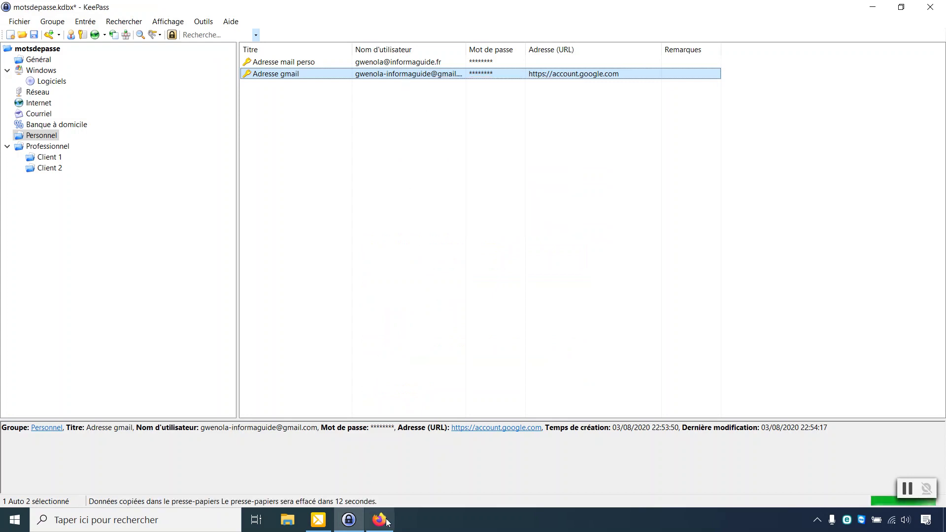
left_click(380, 520)
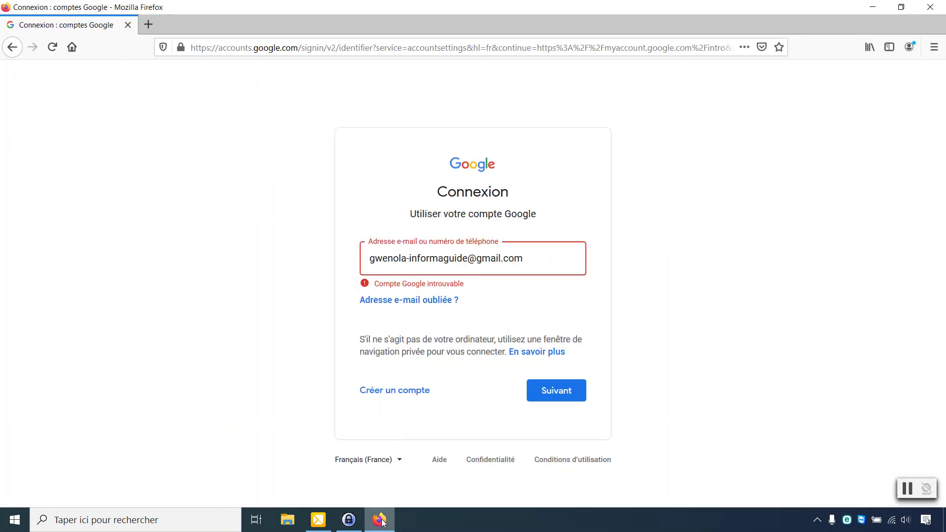
left_click(931, 7)
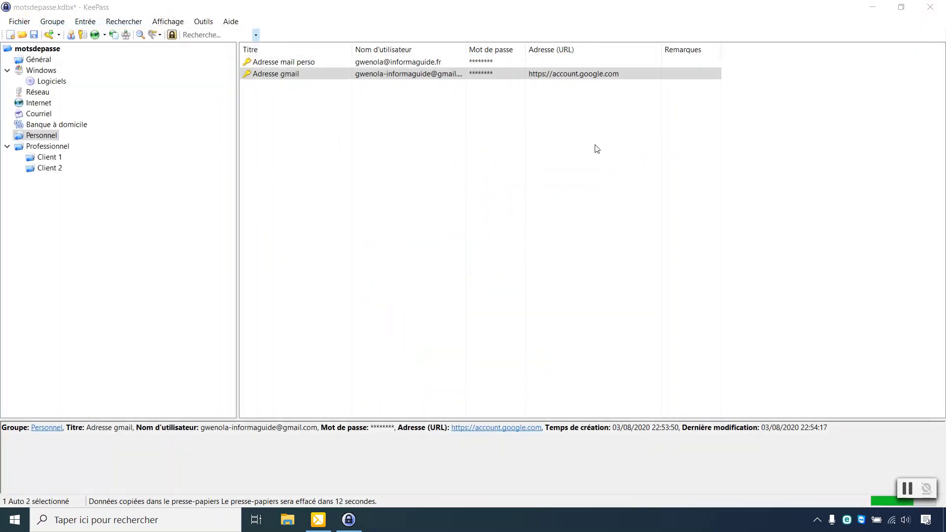
Step: Copy the Adresse gmail user name with Copier le nom d'utilisateur, then deselect the entry
left_click(487, 74)
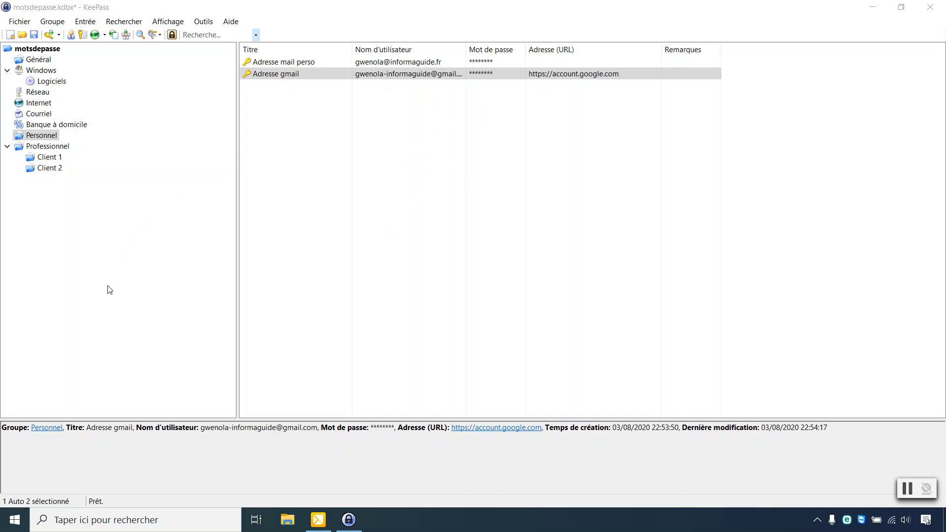
right_click(296, 74)
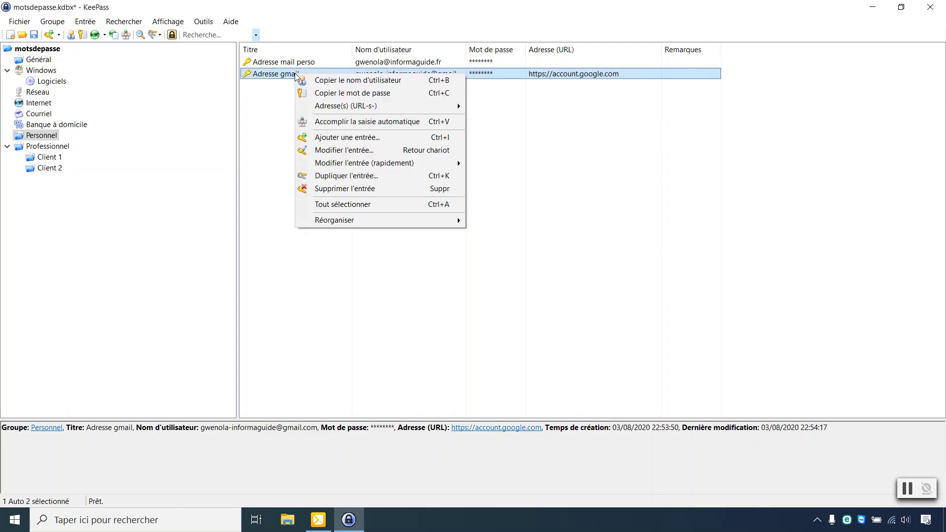
left_click(310, 93)
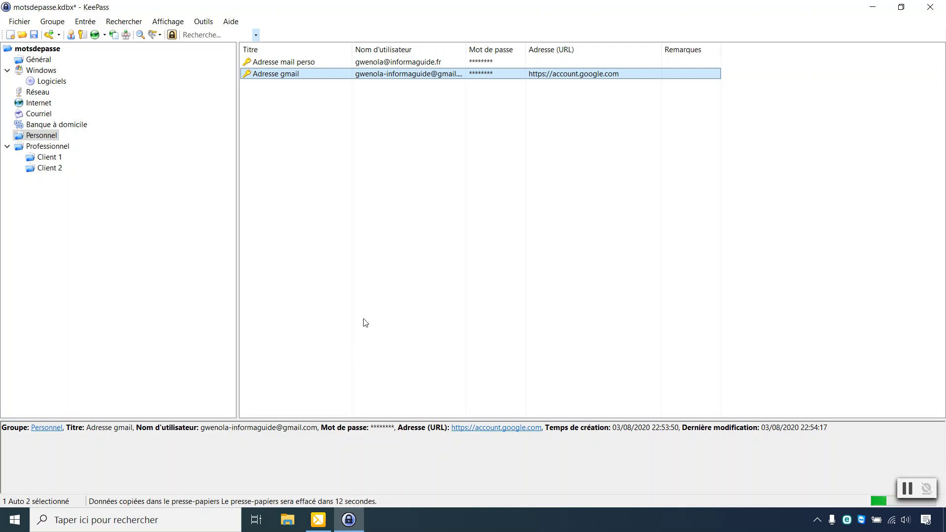
left_click(360, 294)
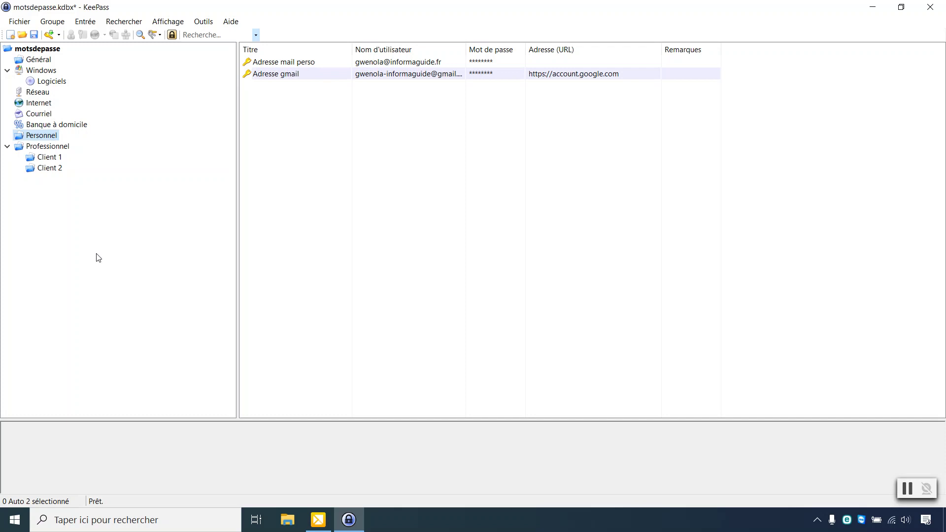
left_click(52, 158)
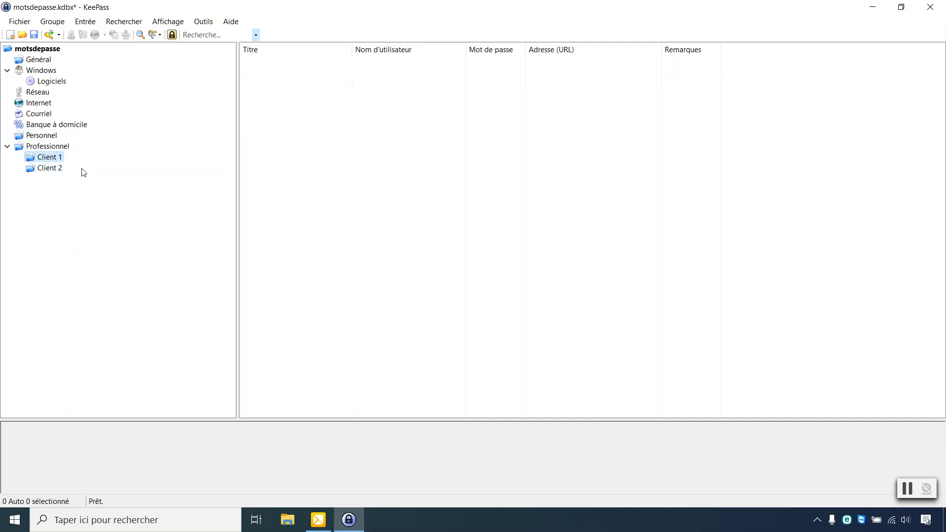
left_click(27, 23)
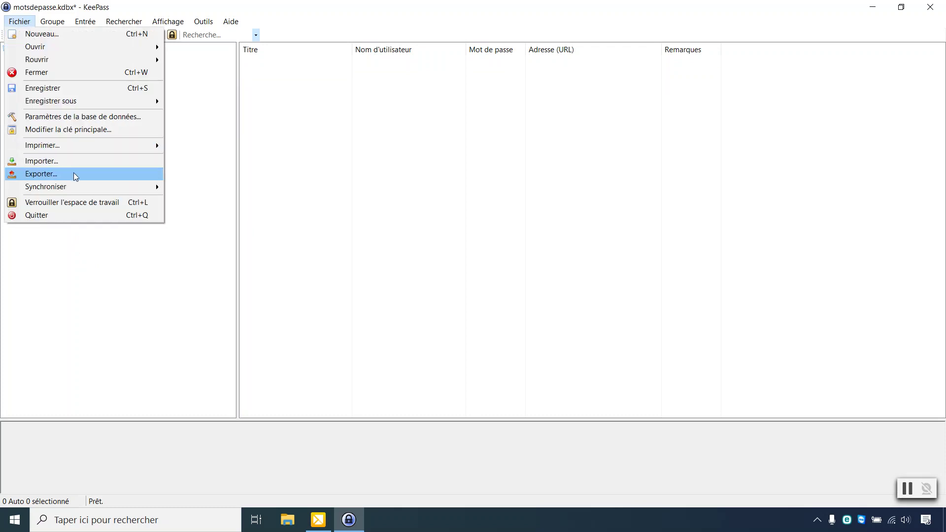
left_click(77, 175)
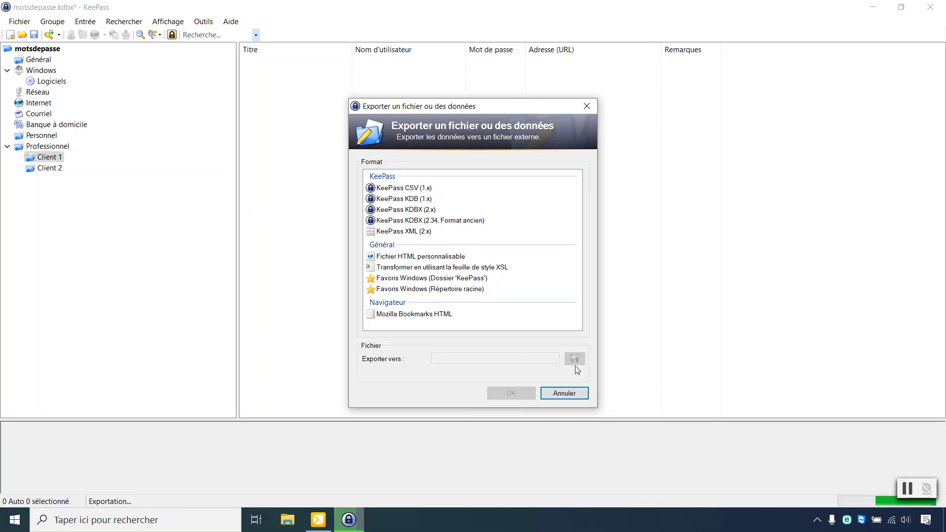
left_click(582, 395)
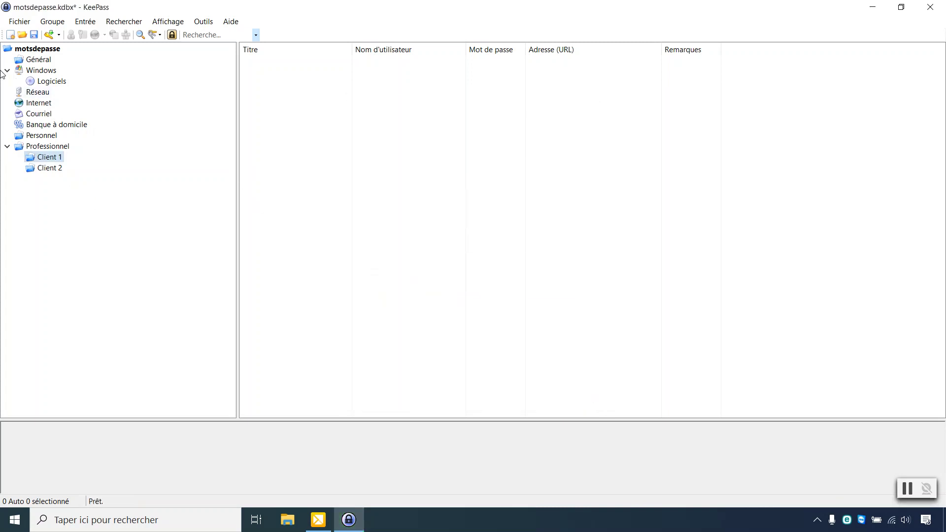
left_click(15, 26)
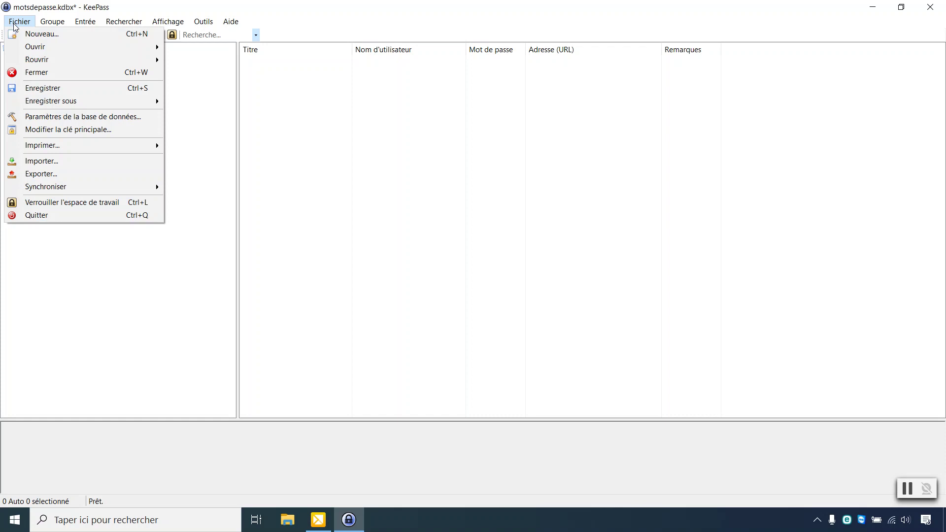
left_click(50, 162)
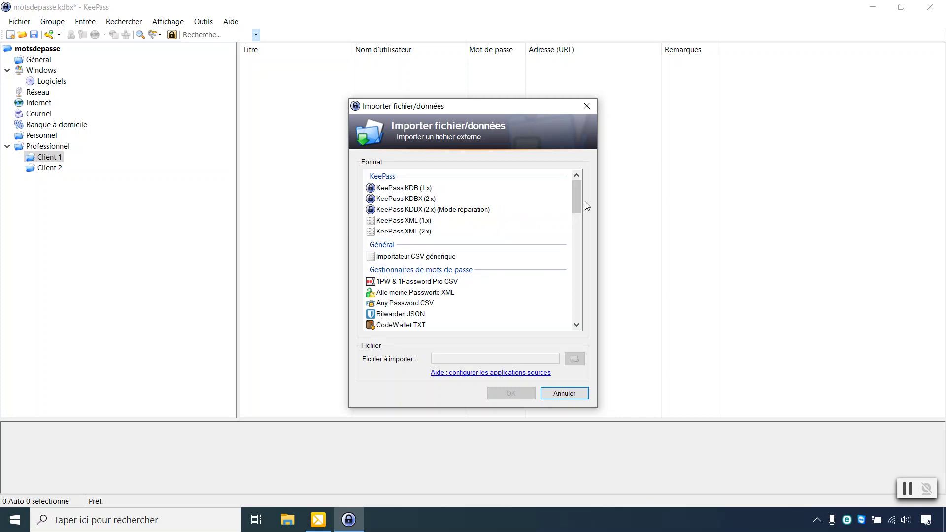
left_click_drag(575, 195, 578, 209)
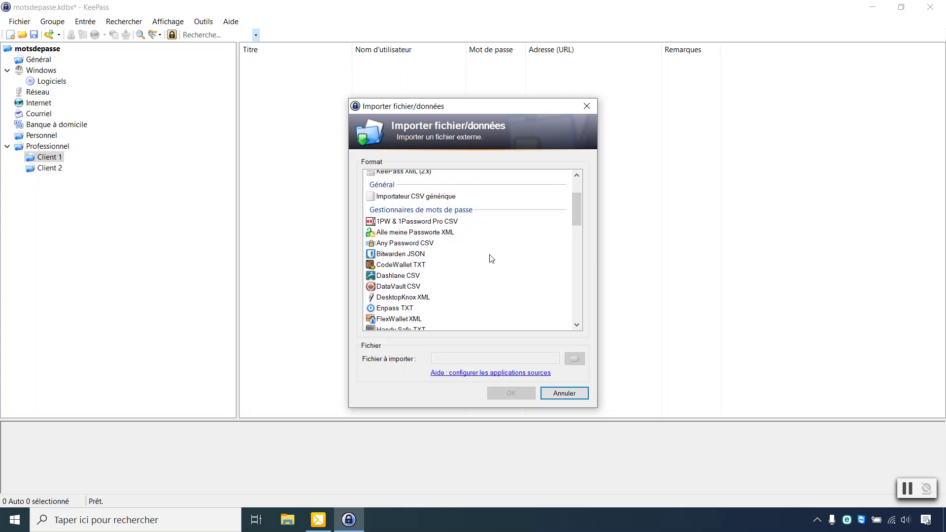
scroll(580, 214, "down", 1)
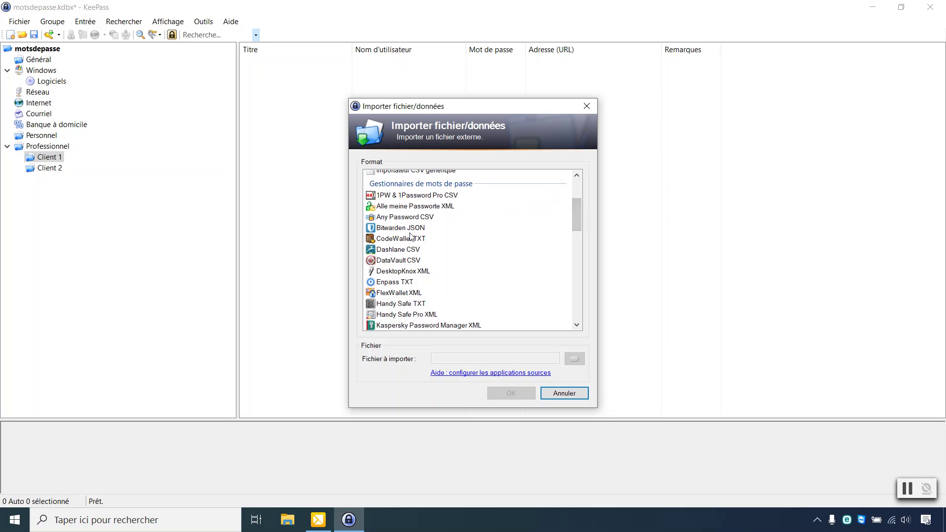
scroll(466, 255, "down", 1)
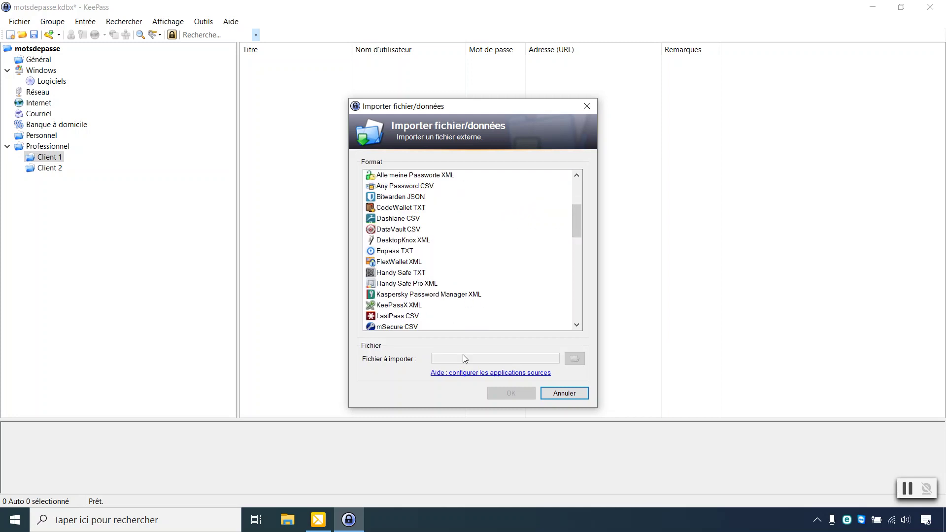
left_click(411, 316)
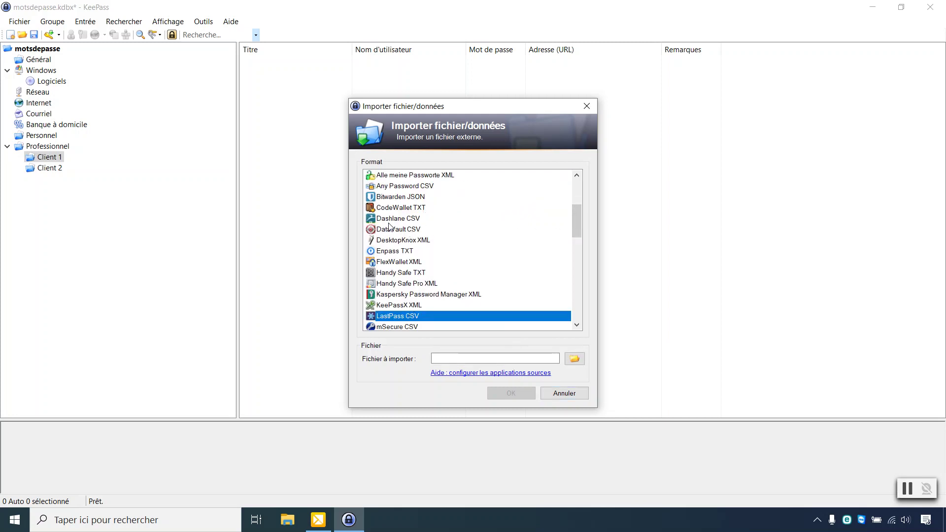
left_click(564, 393)
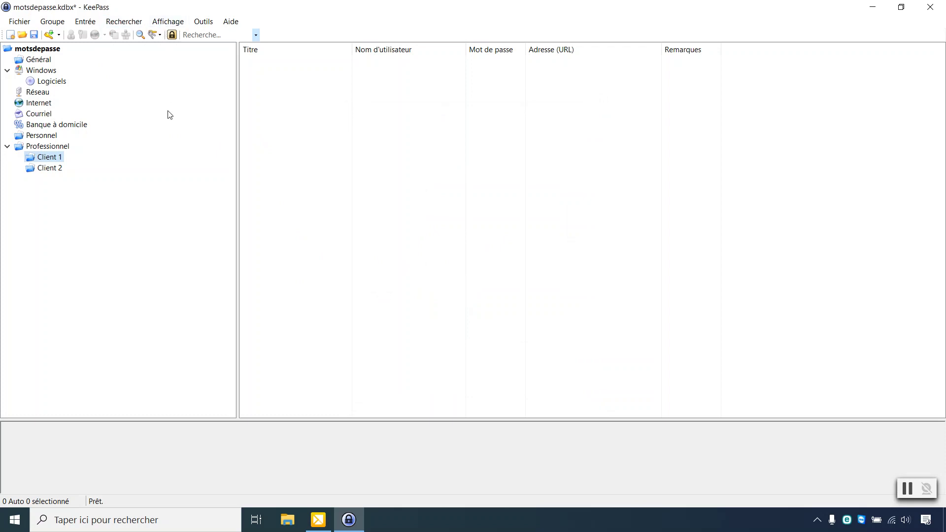
Step: Edit the Adresse gmail entry in Personnel and open the full password generator
left_click(57, 172)
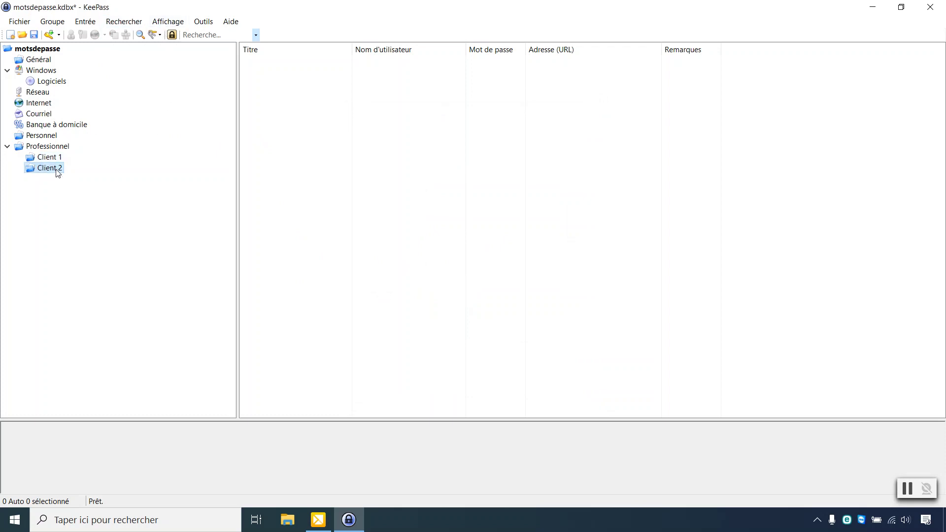
left_click(42, 136)
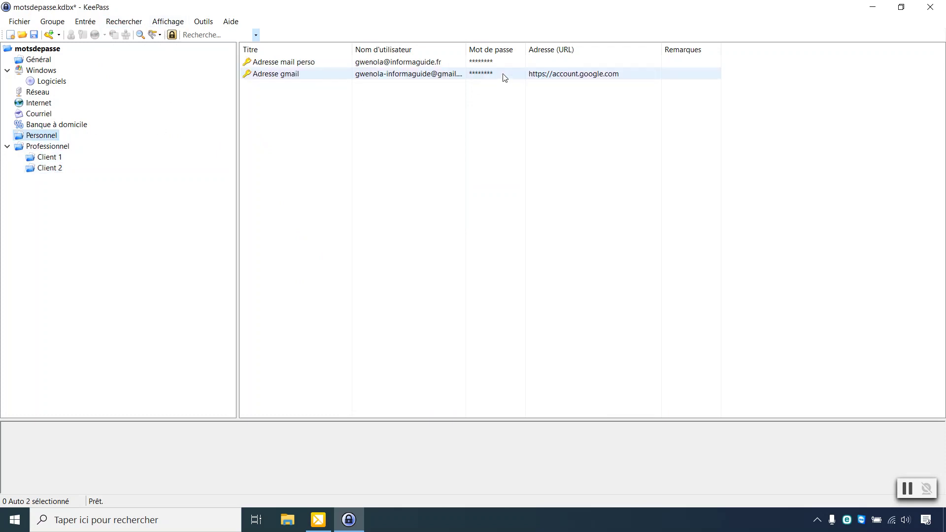
right_click(383, 75)
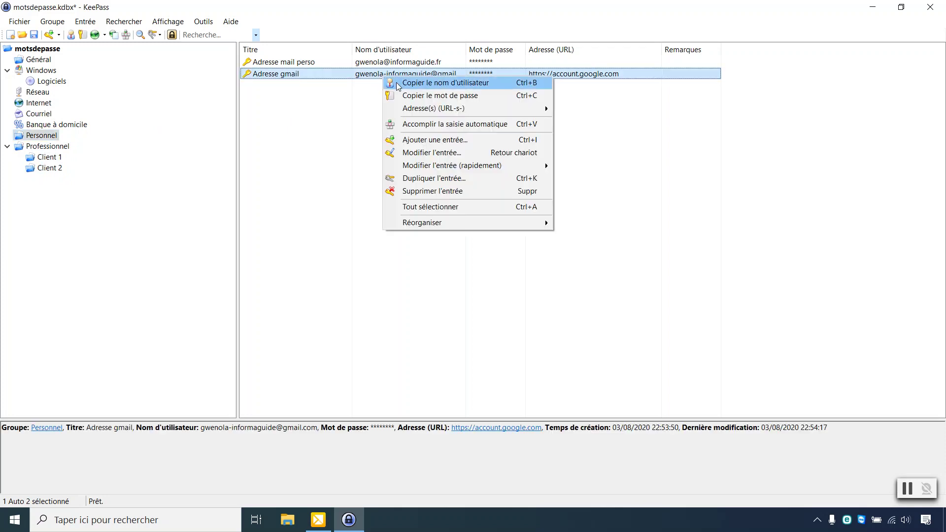
left_click(431, 152)
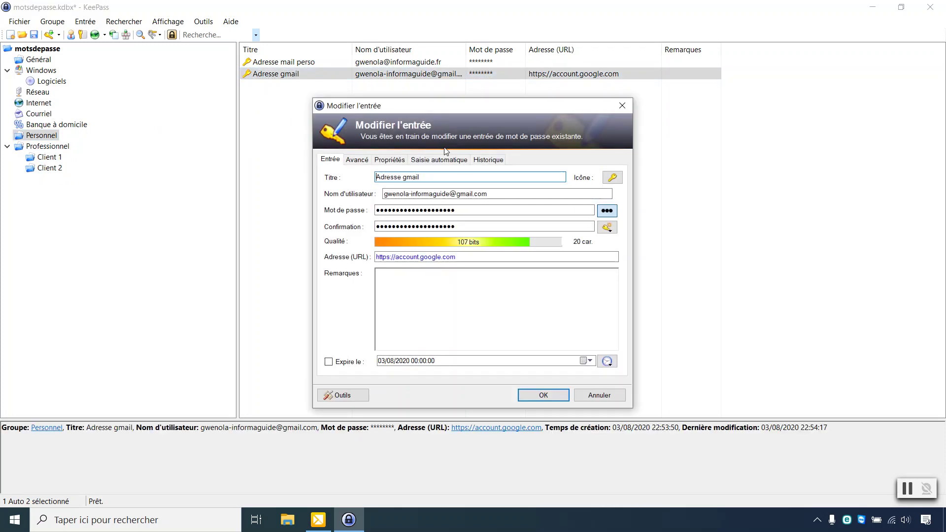
left_click(608, 228)
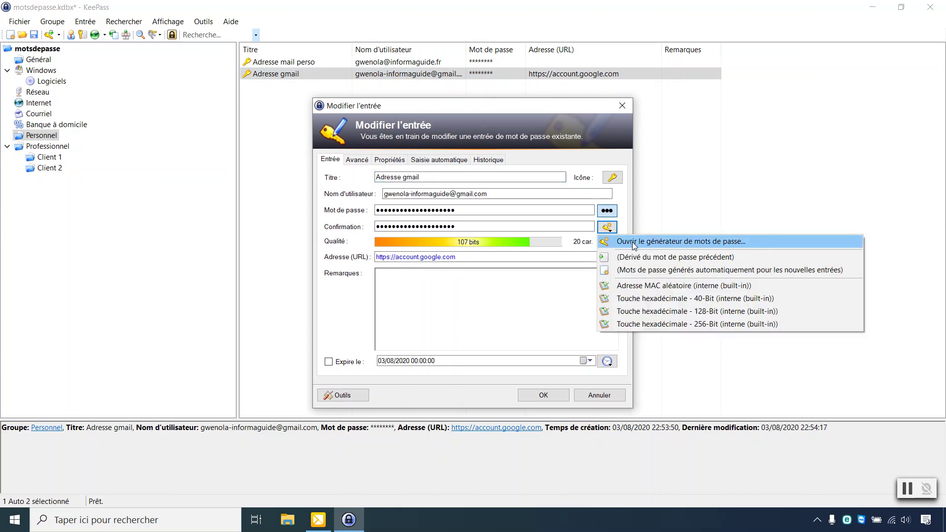
left_click(633, 243)
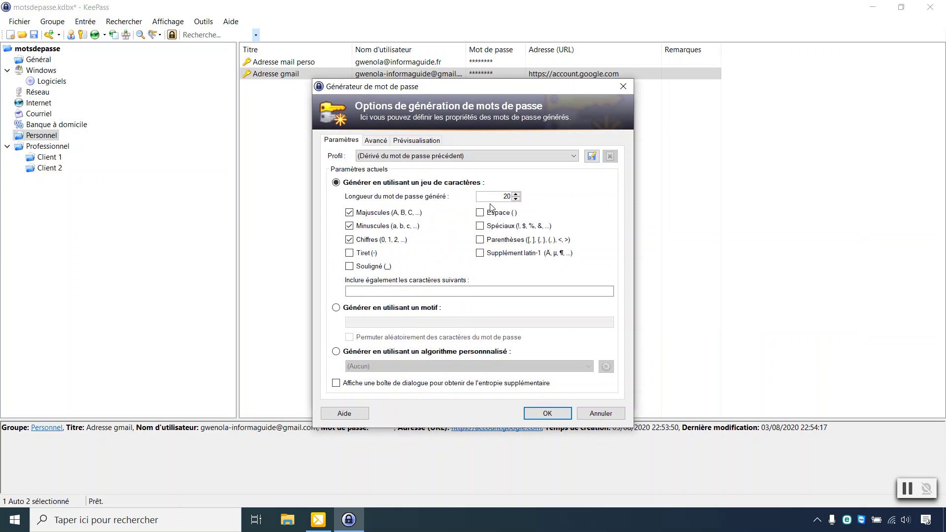
Step: Set length 10 with special characters, save it as profile 'mdp', and generate the password
left_click_drag(504, 197, 519, 199)
key("Caps_Lock")
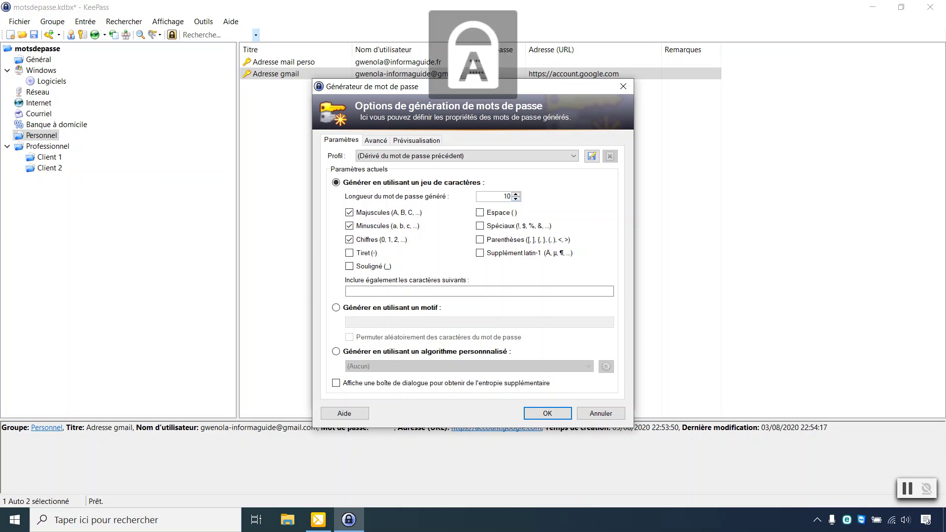
left_click(479, 225)
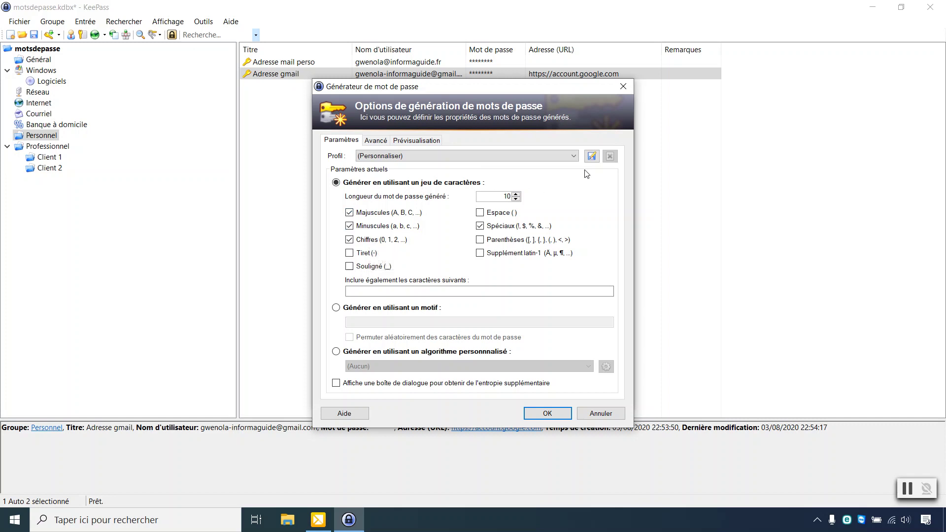
left_click(593, 156)
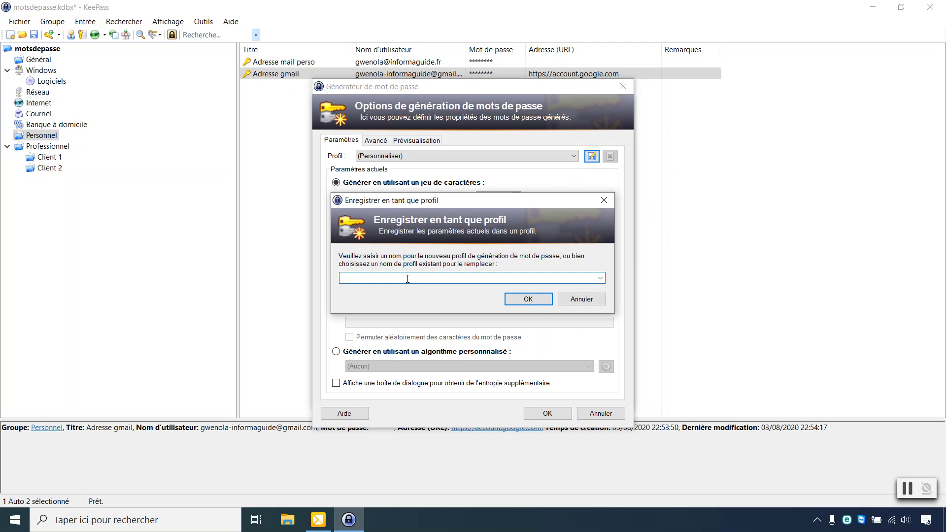
key("Caps_Lock")
left_click(527, 299)
left_click(558, 412)
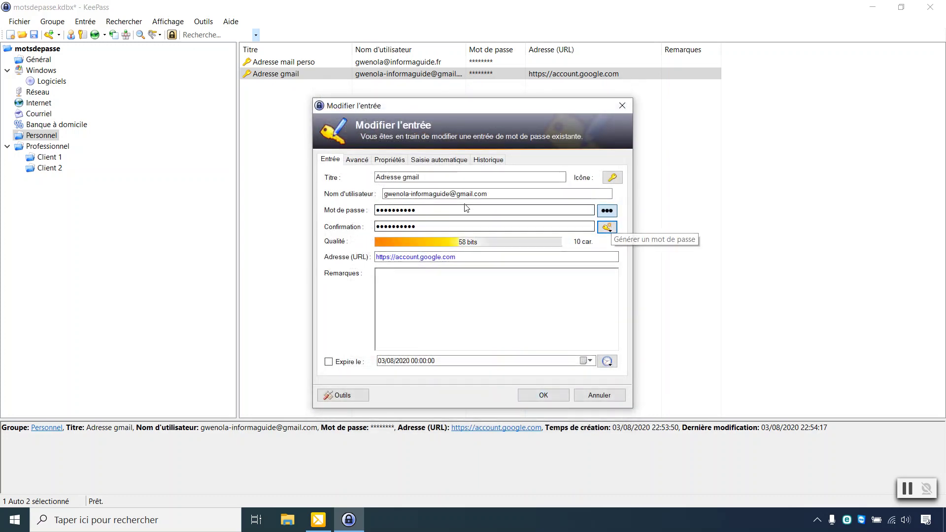
Step: Regenerate the Adresse gmail password from profile mdp, reveal it, and confirm the entry
left_click(610, 230)
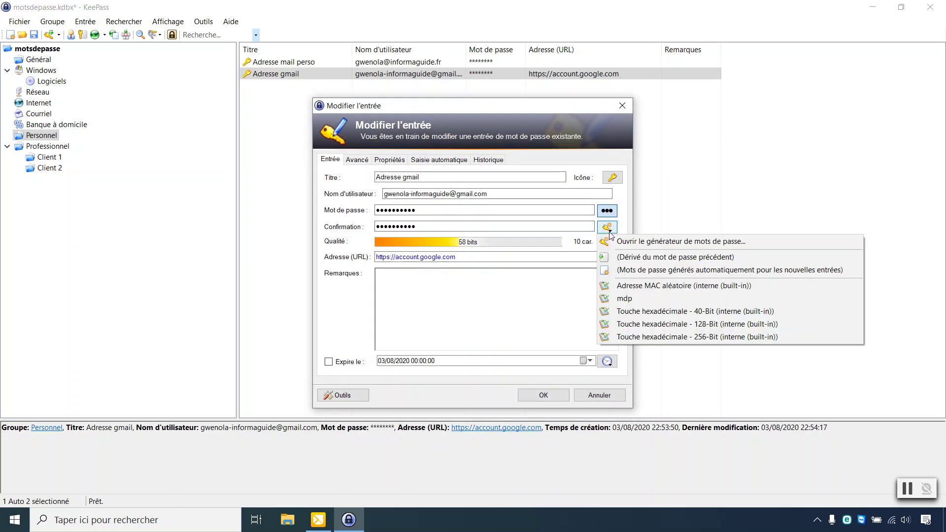
left_click(629, 299)
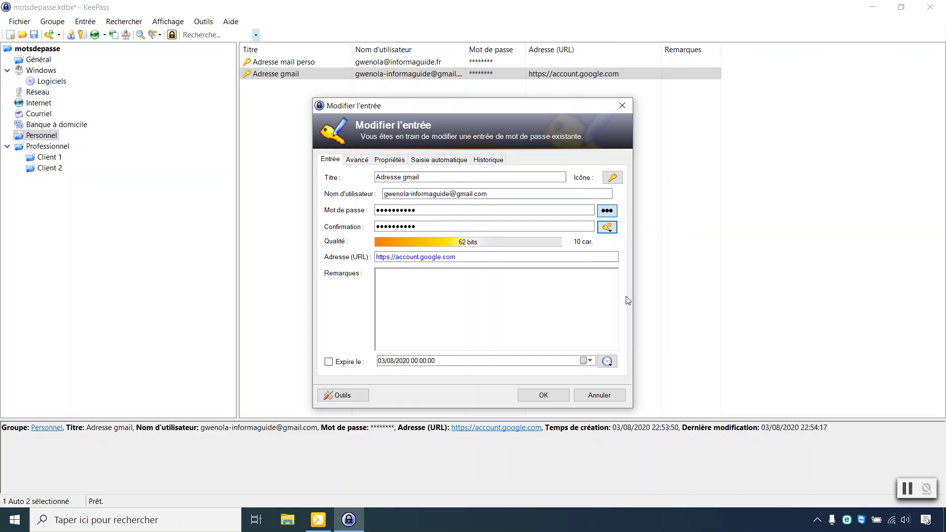
left_click(608, 210)
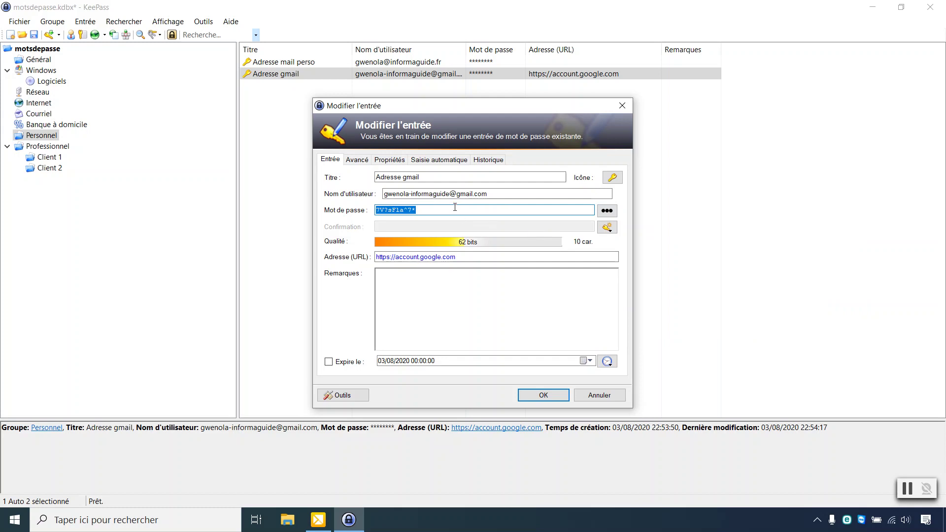
left_click(387, 213)
left_click(421, 214)
left_click(544, 394)
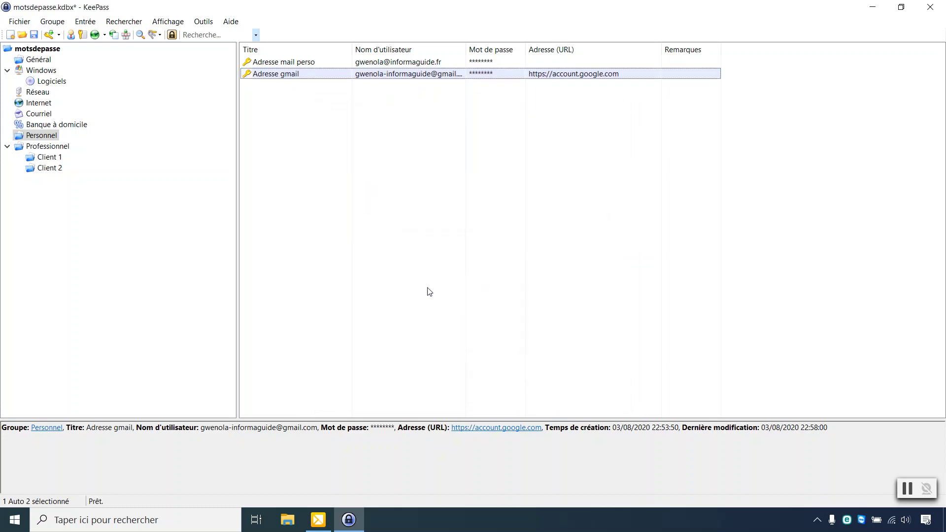
Step: Save the motsdepasse database and close KeePass
left_click(38, 37)
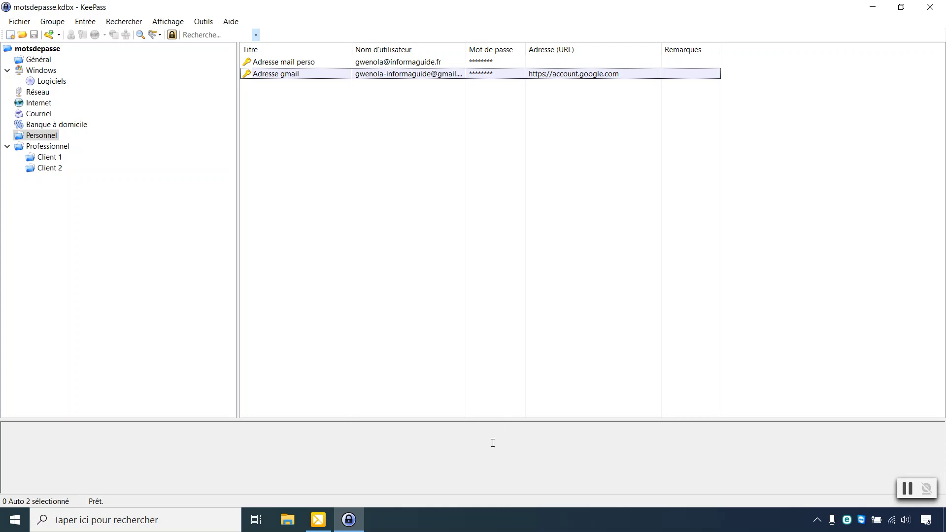
left_click(928, 13)
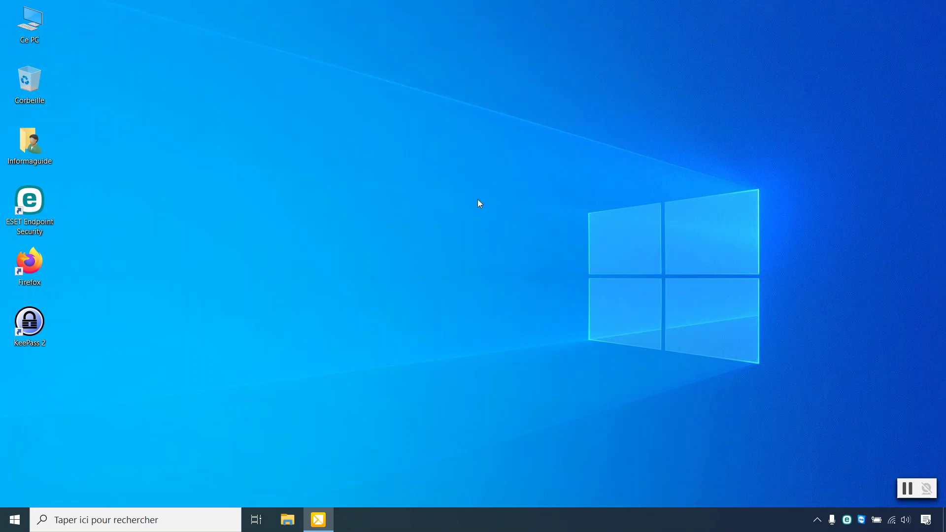